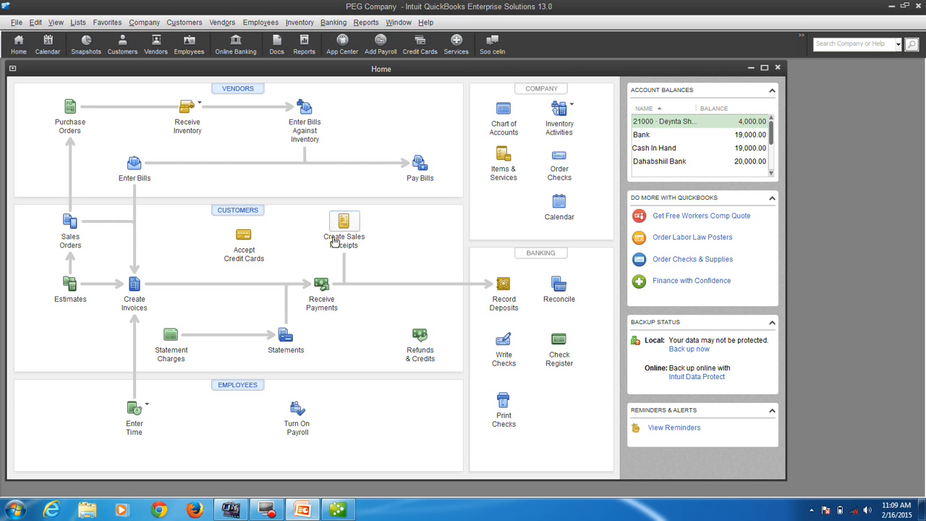
- Maximize the Home window and open the Items & Services list
left_click(764, 67)
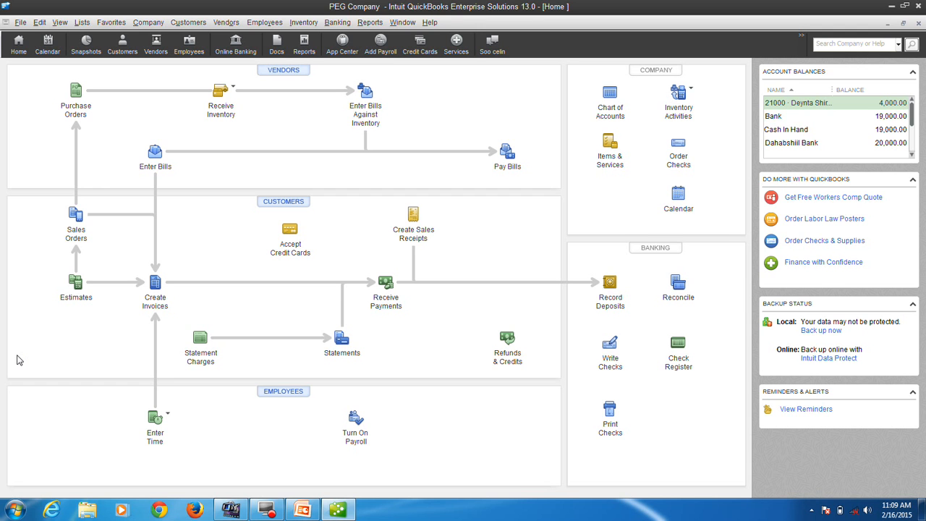
left_click(599, 166)
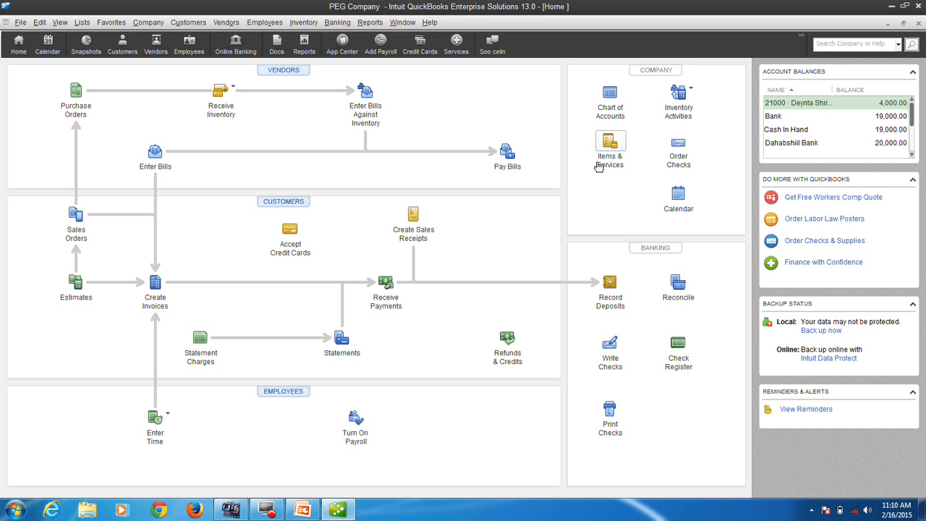
left_click(599, 165)
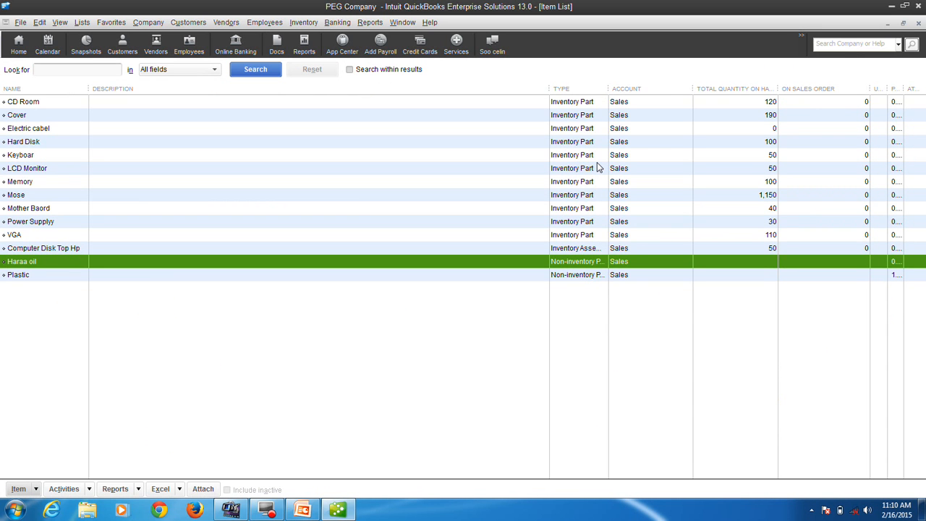
left_click(918, 22)
left_click(618, 158)
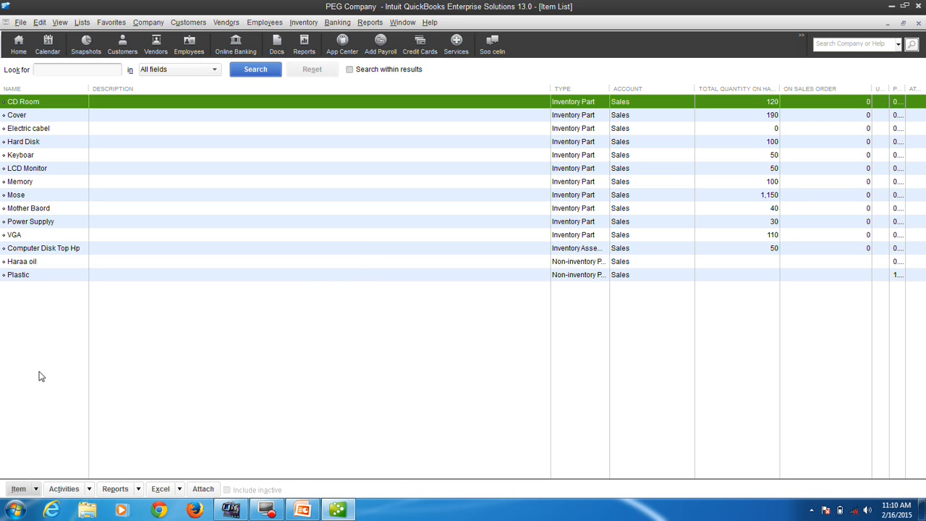
- Start a new item of type Inventory Part and name it A 4 Paper
left_click(18, 489)
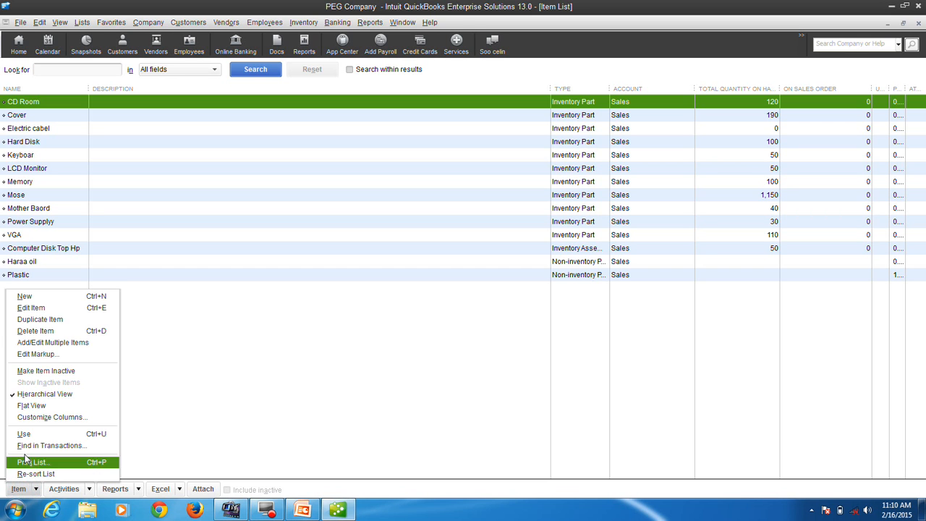
left_click(42, 299)
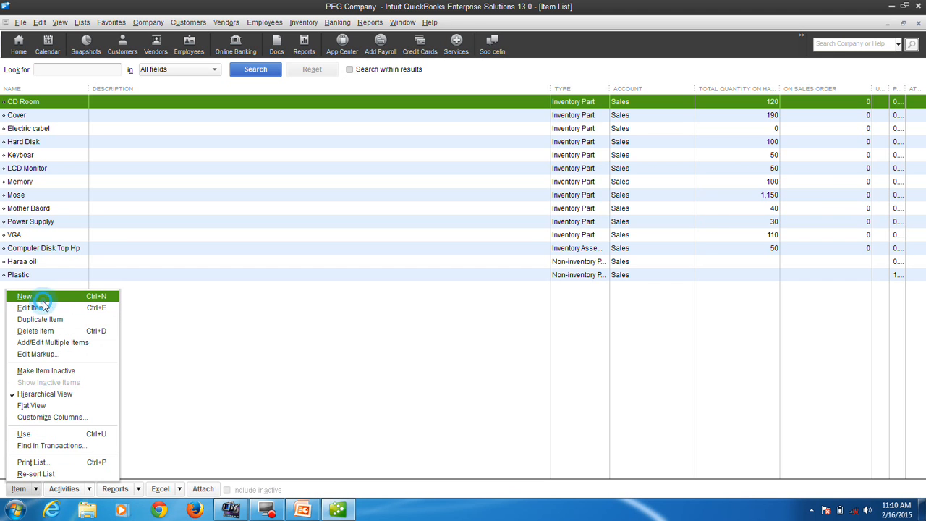
left_click(91, 82)
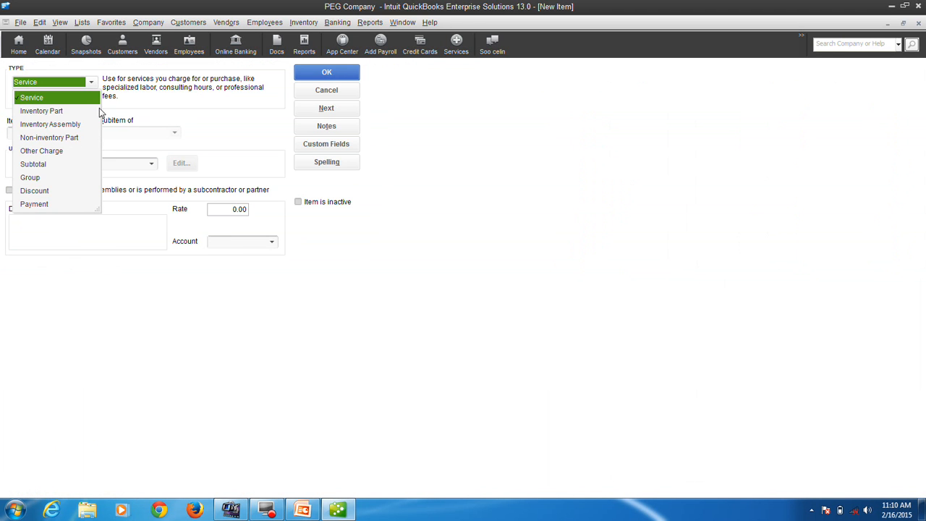
left_click(55, 112)
left_click(34, 134)
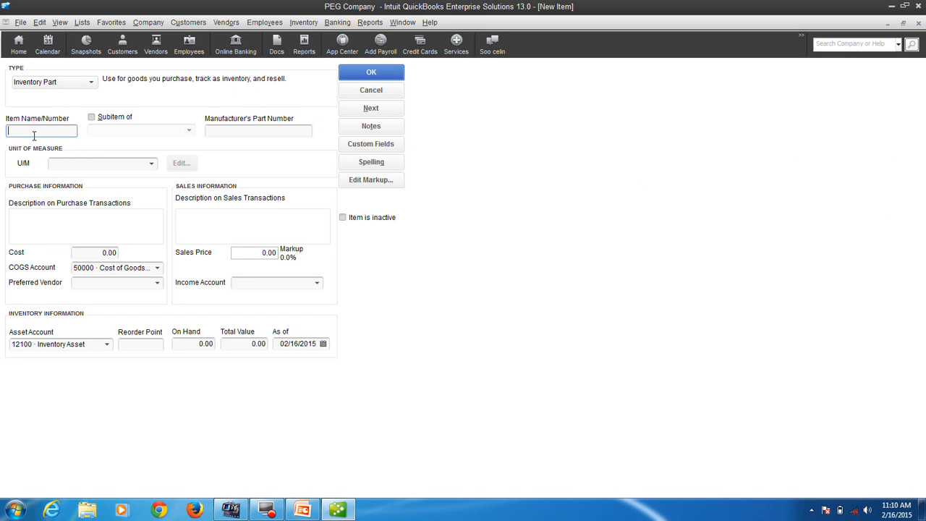
type("B")
key("BackSpace")
type("A 4 Paper")
- Set the cost of the A 4 Paper item to 0.07
key("Tab")
key("Tab")
key("Tab")
key("Tab")
key("Tab")
key("BackSpace")
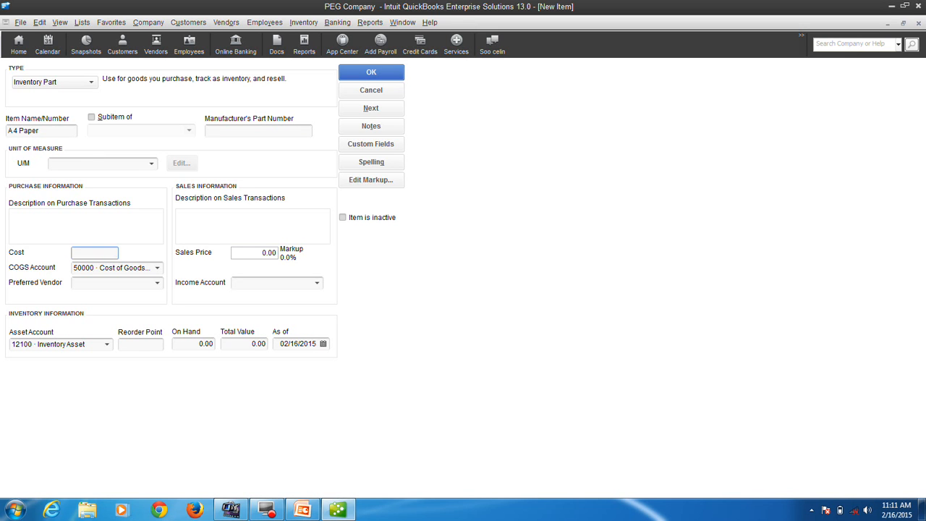
type("0.07")
- Assign Sales as the income account for the A 4 Paper item
key("Tab")
key("Tab")
key("Tab")
key("Tab")
key("Tab")
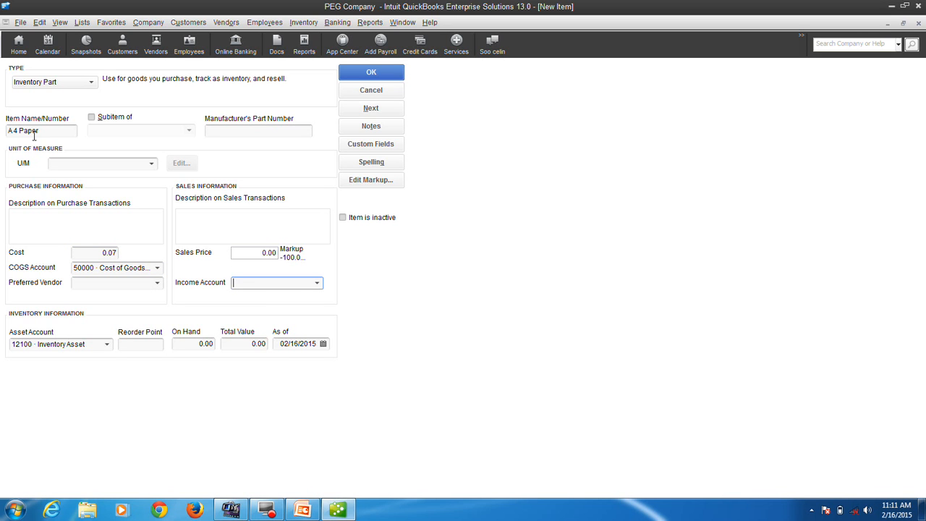
type("sa")
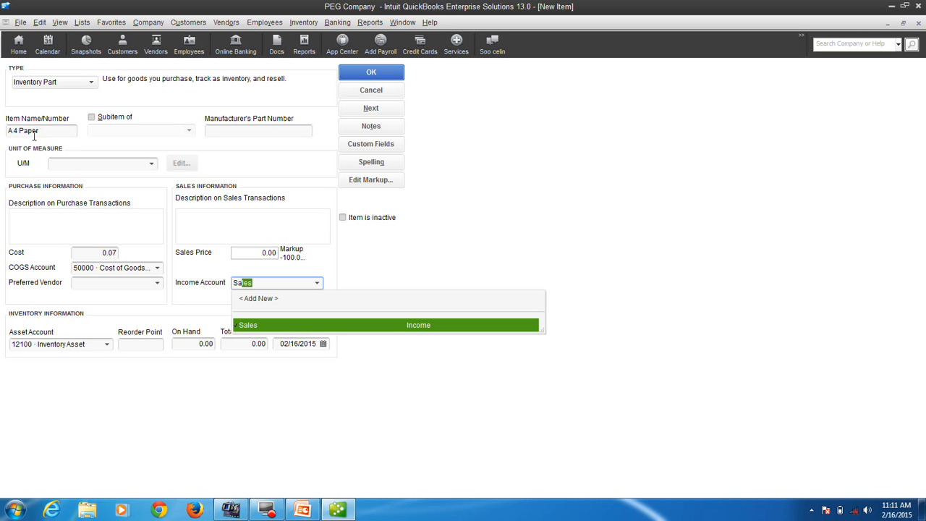
key("Tab")
key("Tab")
key("Tab")
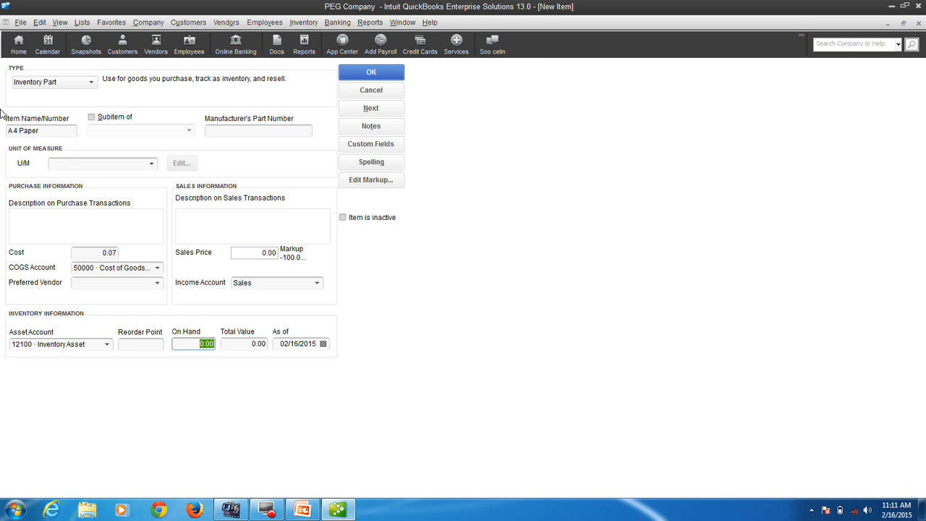
- Enter "Waa A 4 Cadeen ah oo aan kalar leheen" as the purchase description and carry it over to the sales description
left_click(61, 219)
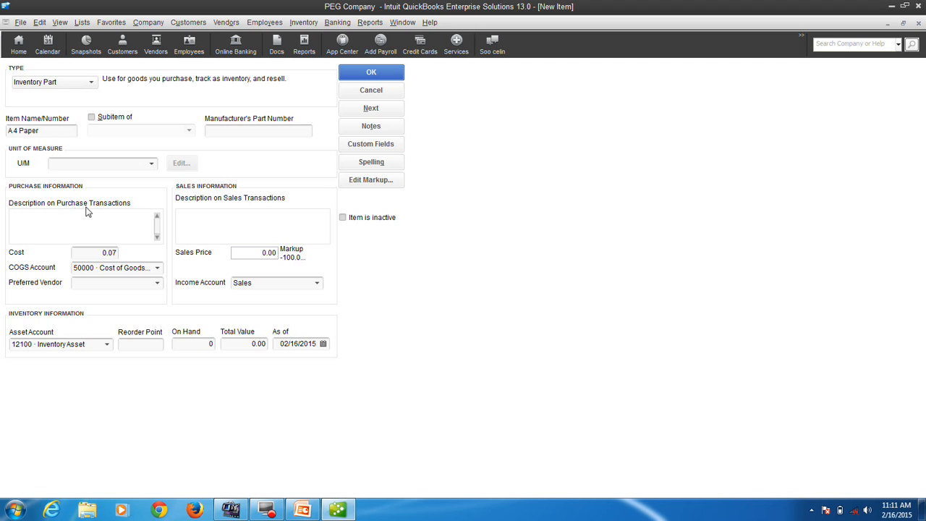
type("Waa")
type(" ee")
key("BackSpace")
key("BackSpace")
type("A4")
key("BackSpace")
key("BackSpace")
type("A5")
key("BackSpace")
type("4 Cadeen ah oo aan")
key("BackSpace")
type("kalar e")
key("BackSpace")
type("la")
key("BackSpace")
key("BackSpace")
type("leheen")
left_click(193, 218)
left_click(130, 218)
left_click(195, 220)
left_click(148, 221)
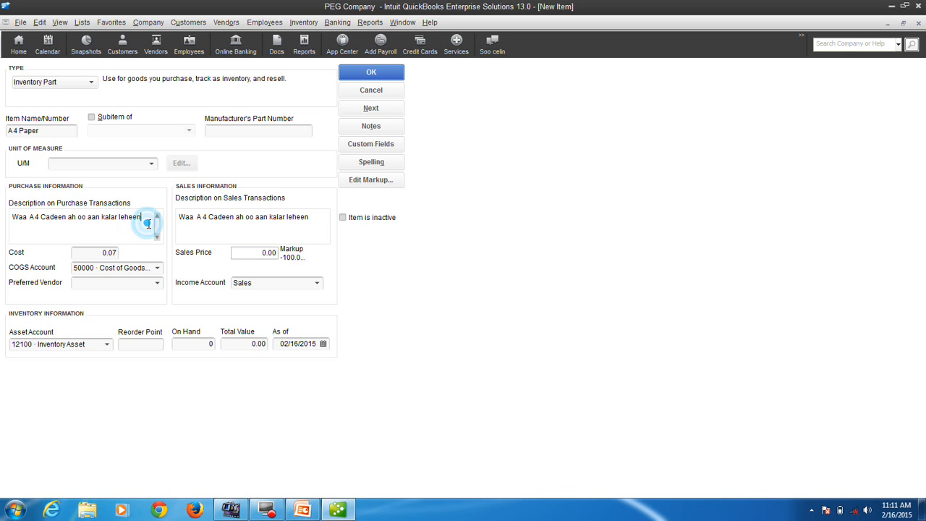
left_click(135, 223)
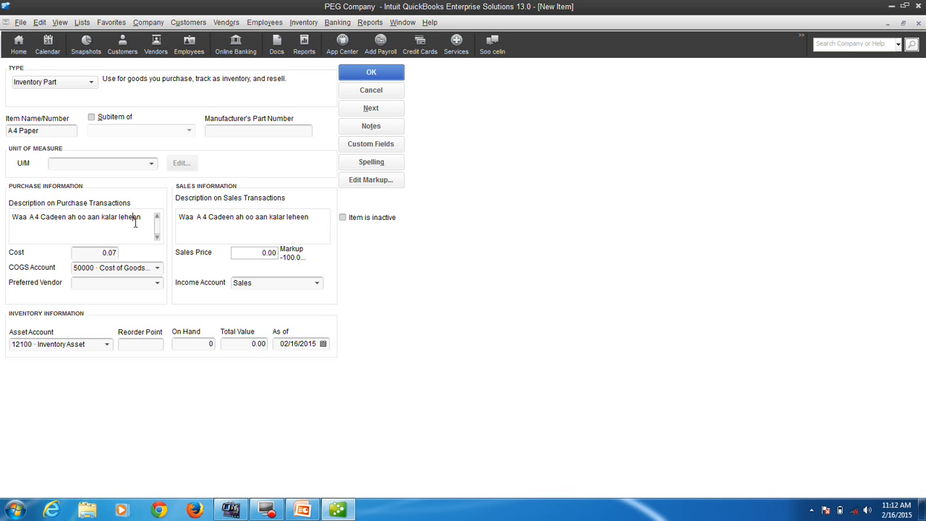
double_click(203, 217)
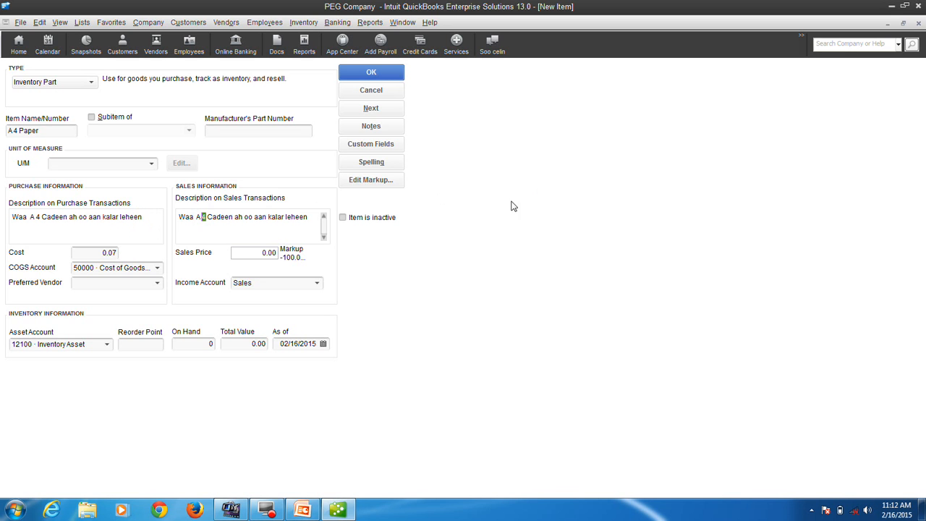
left_click(133, 345)
left_click(268, 283)
left_click(268, 252)
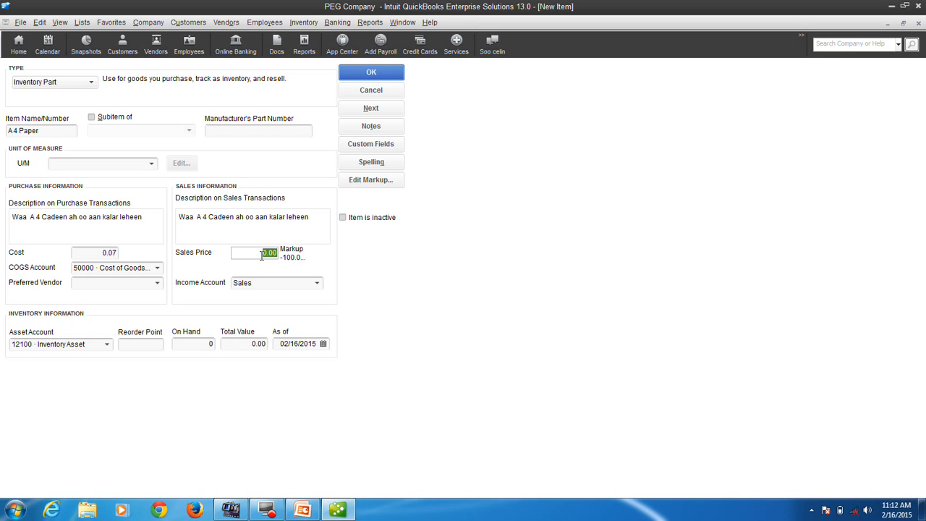
- Set the on-hand quantity of A 4 Paper to 6000 and save the item, continuing to another new one
left_click(194, 342)
type("6000")
left_click(263, 337)
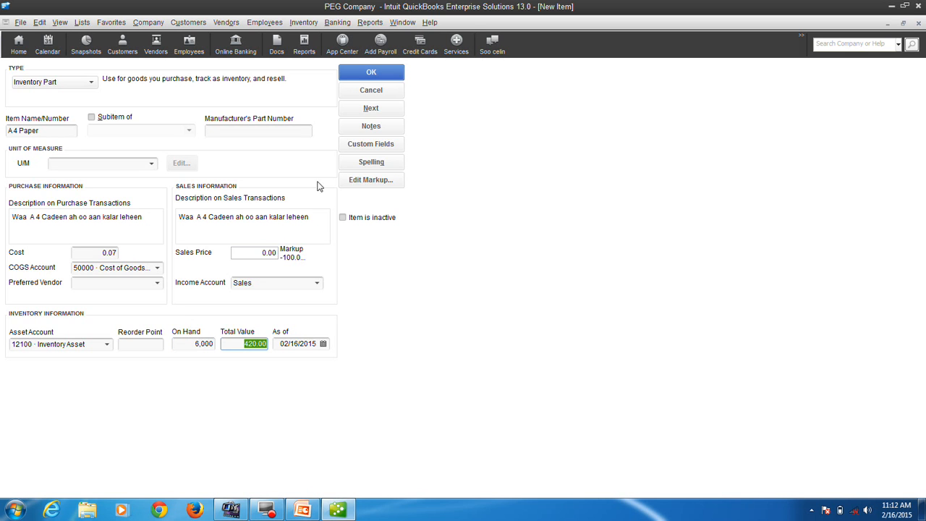
left_click(370, 108)
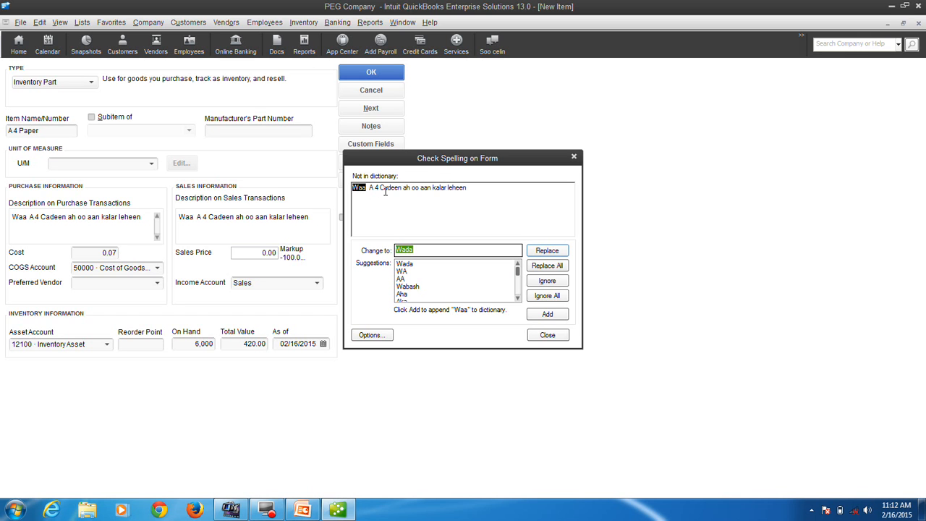
- In the spelling check, ignore all of Waa, Cadeen and aan, replace oo with boo, and end the check
left_click(553, 297)
left_click(550, 294)
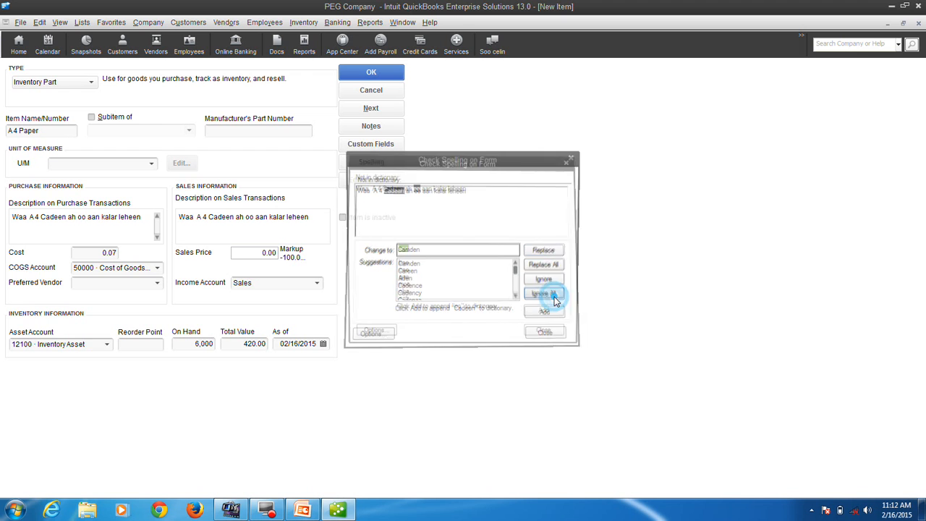
left_click(555, 267)
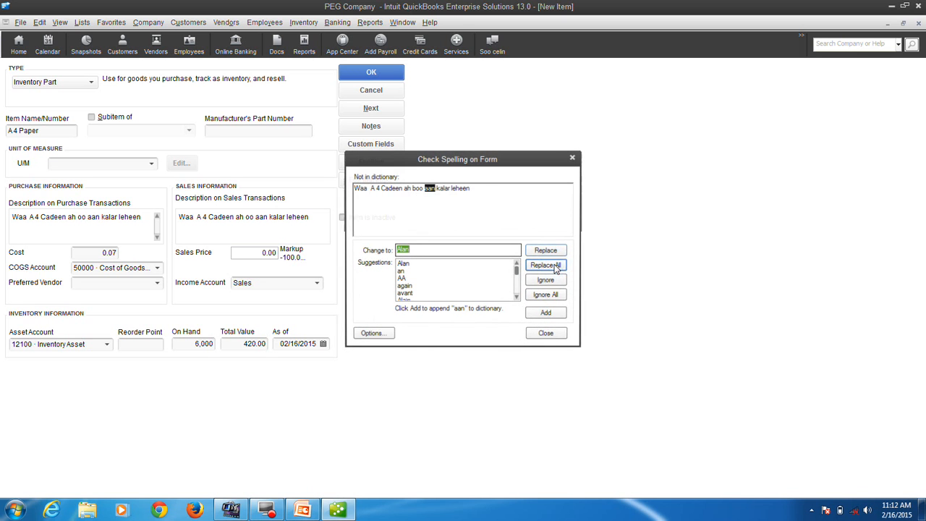
left_click(547, 297)
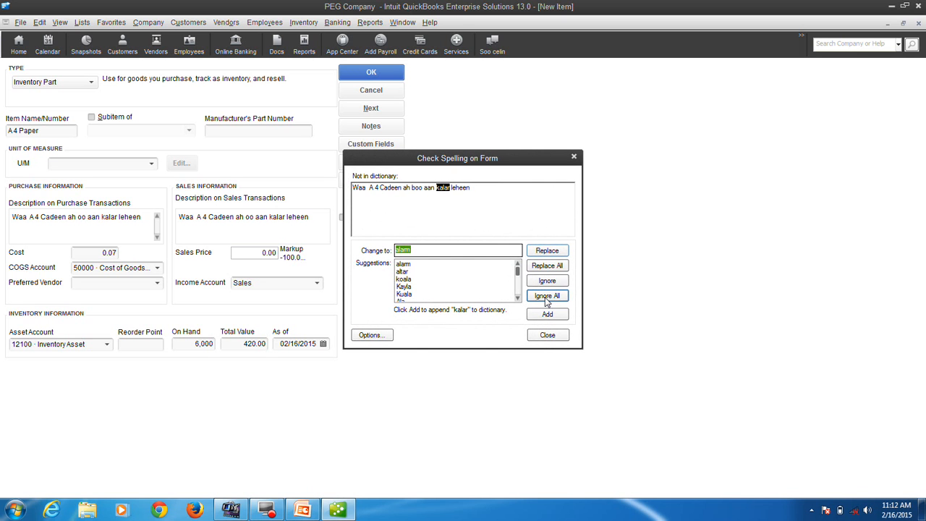
left_click(548, 336)
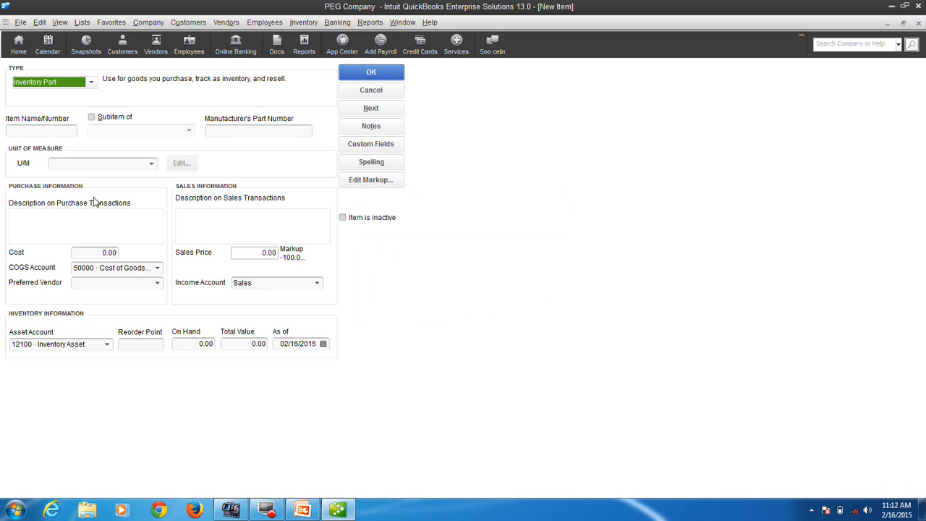
- Name the new inventory part Glaxy Pen
left_click(49, 131)
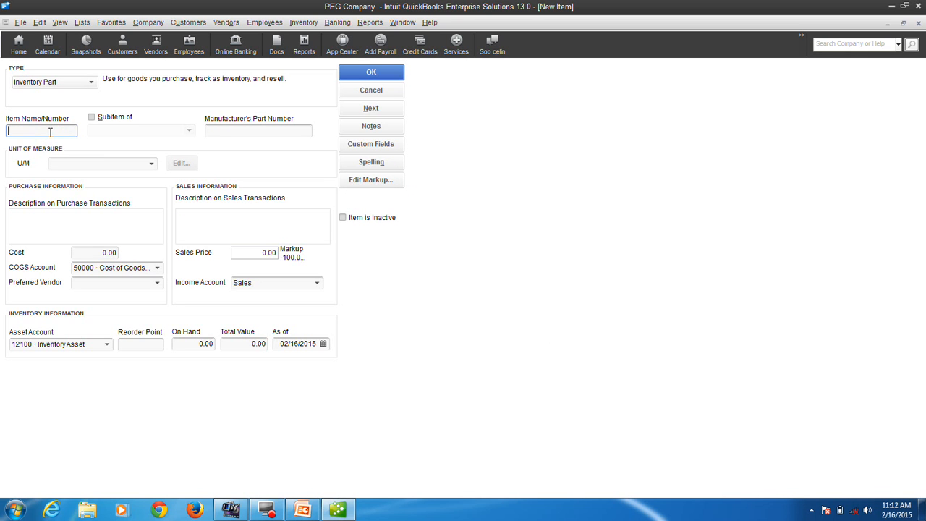
type("Glaxy")
type(" Ben")
key("Tab")
key("shift+Tab")
left_click(50, 130)
key("BackSpace")
key("BackSpace")
key("BackSpace")
type("Pen")
- Set the cost of the Glaxy Pen item to 0.5
key("Tab")
key("Tab")
key("Tab")
key("Tab")
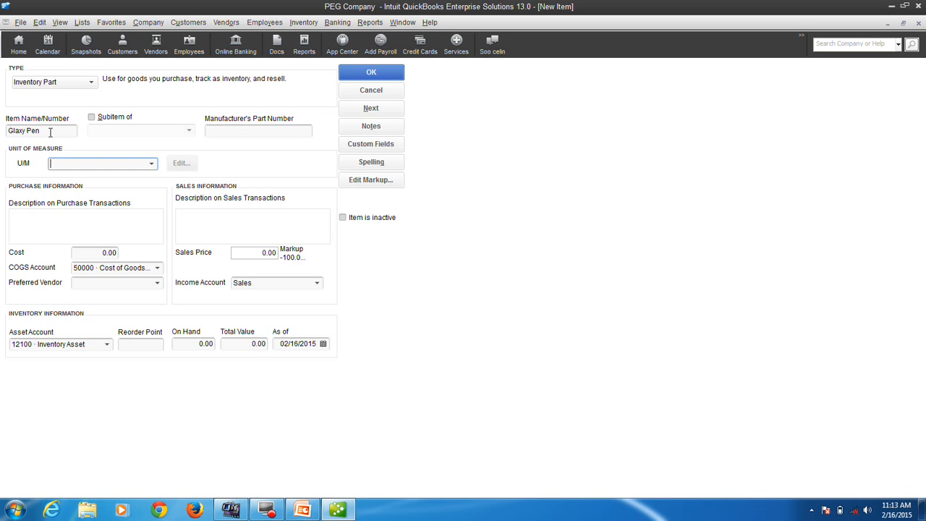
key("Tab")
key("Tab")
key("Tab")
key("shift+Tab")
key("shift+Tab")
type("0")
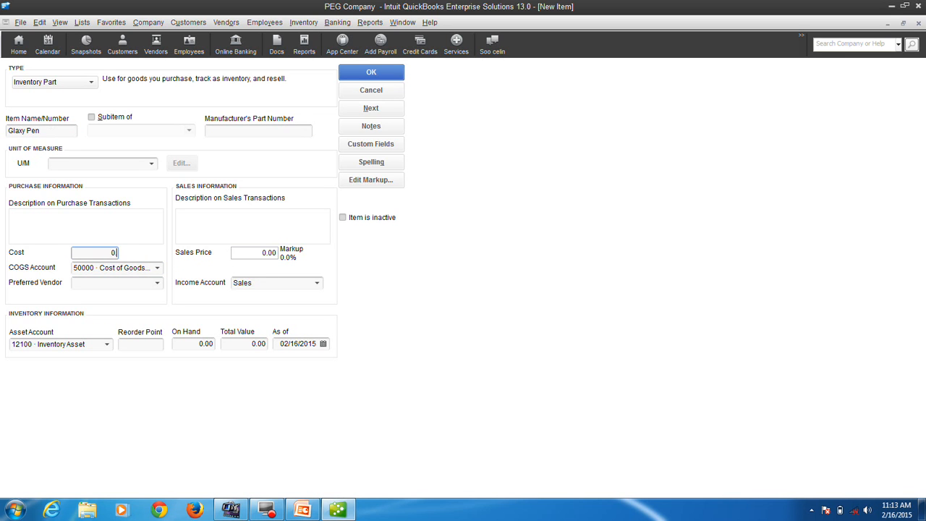
type(".5")
- Set the on-hand quantity of Glaxy Pen to 100 and save the item, returning to the item list
key("Tab")
key("Tab")
key("Tab")
key("Tab")
key("Tab")
key("Tab")
key("Tab")
key("Tab")
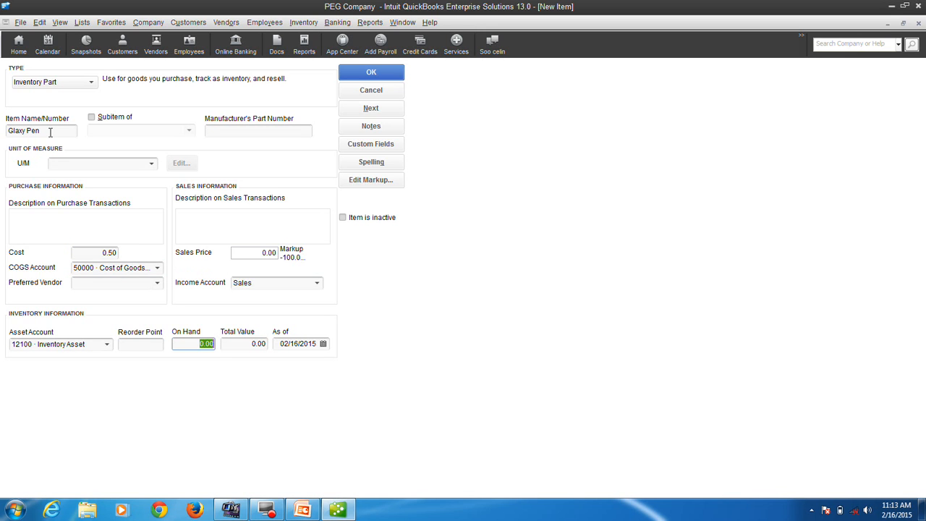
type("100")
key("Tab")
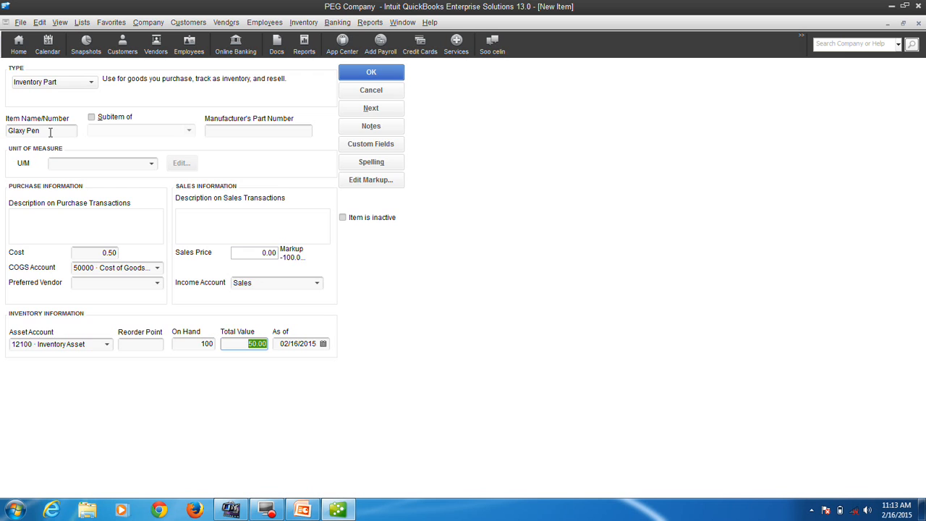
key("Return")
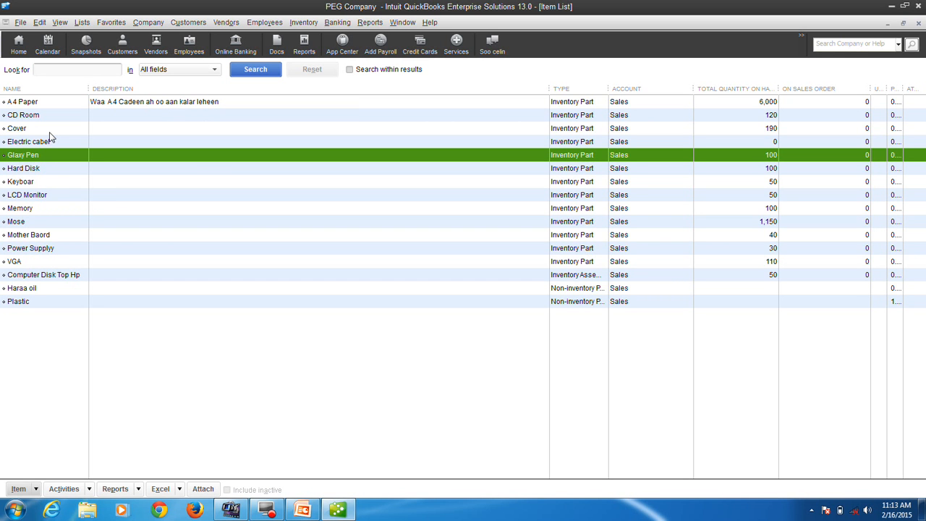
- Create another new item of type Inventory Part and name it Ink Printer
left_click(18, 489)
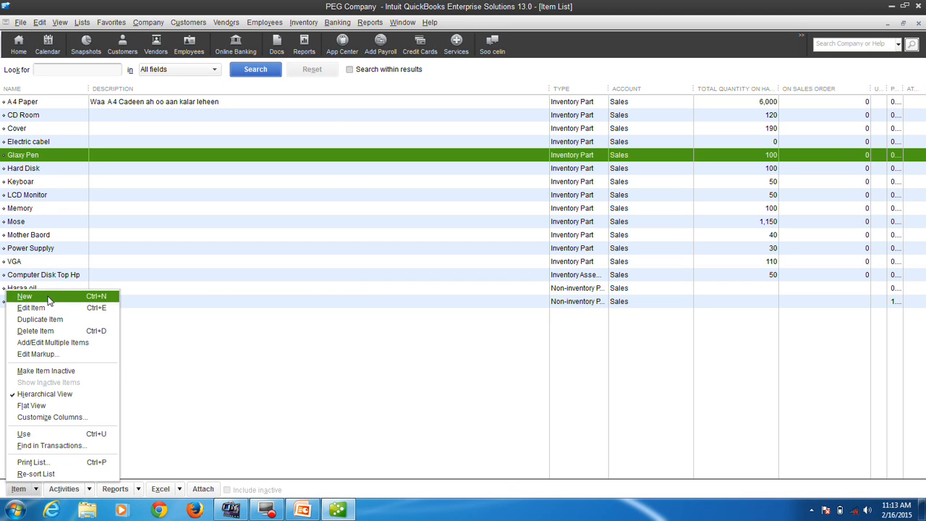
left_click(49, 297)
key("Down")
key("Return")
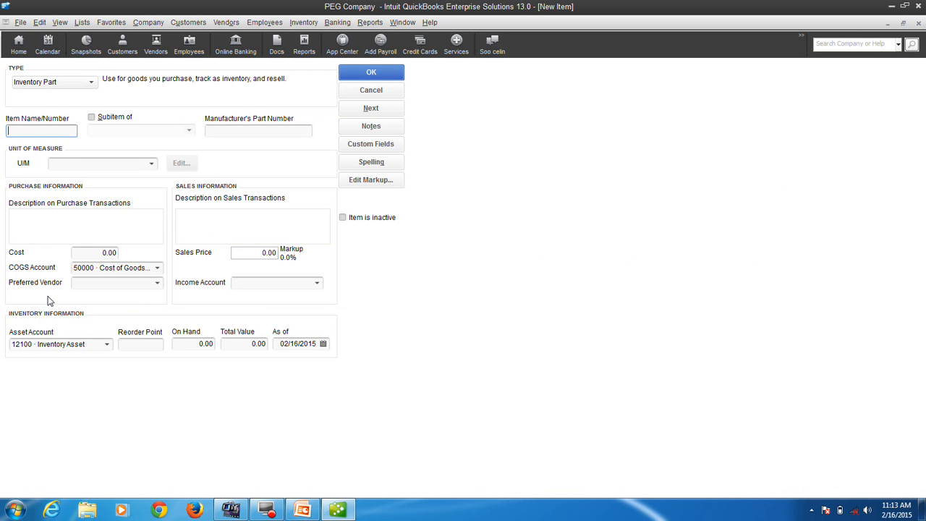
type("Ik")
key("BackSpace")
type("nk Printer")
- Set the cost of the Ink Printer item to 12
key("Tab")
key("Tab")
key("Tab")
key("Tab")
key("Tab")
type("2")
key("BackSpace")
type("12")
- Assign Sales as the income account for the Ink Printer item
key("Tab")
key("Tab")
key("Tab")
key("Tab")
key("Tab")
type("s")
key("Tab")
- Set the on-hand quantity of Ink Printer to 1000 and save the item, continuing to another new one
key("Tab")
key("Tab")
type("100")
key("Tab")
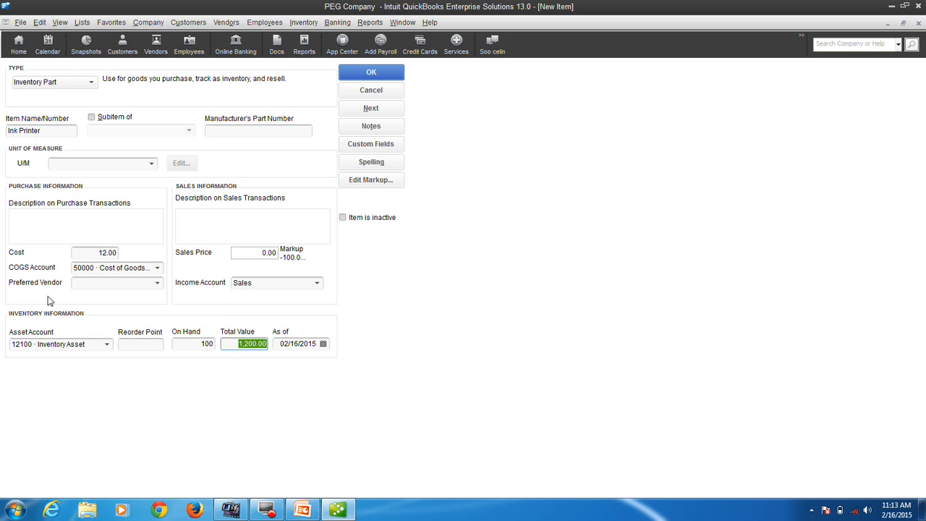
key("shift+Tab")
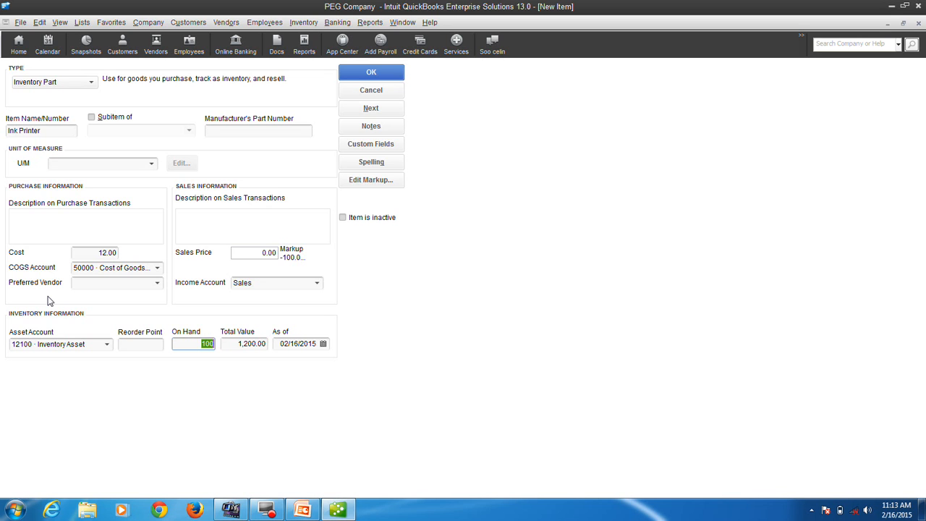
type("1000")
key("Tab")
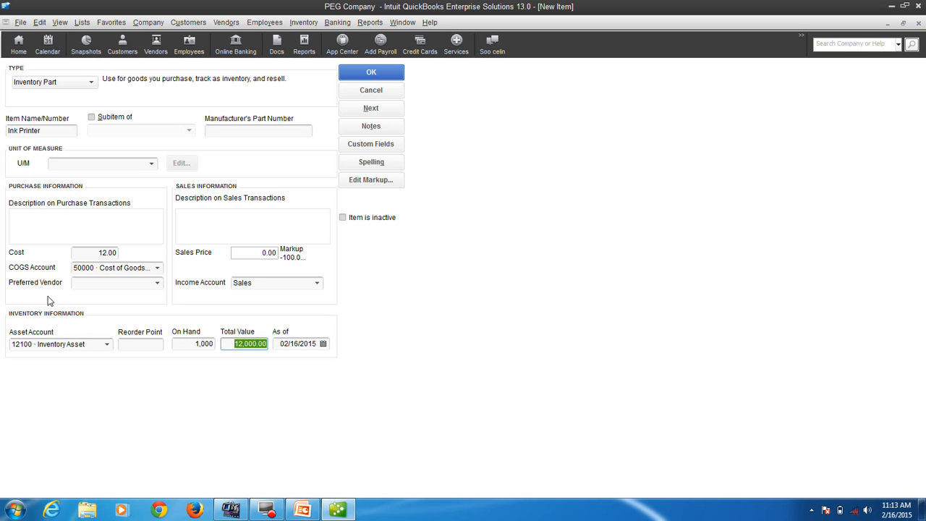
key("alt+n")
key("Tab")
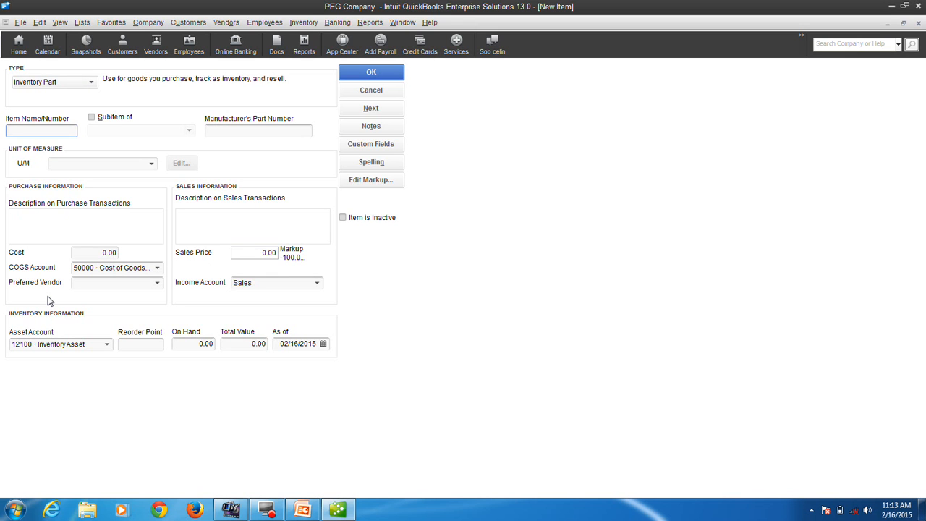
- Name the new inventory part Books and set its cost to 1
type("Books")
key("Tab")
key("Tab")
key("Tab")
key("Tab")
type("1")
- Set the on-hand quantity of Books to 700 and save the item, continuing to another new one
key("Tab")
key("Tab")
key("Tab")
key("Tab")
key("Tab")
key("Tab")
key("Tab")
key("Tab")
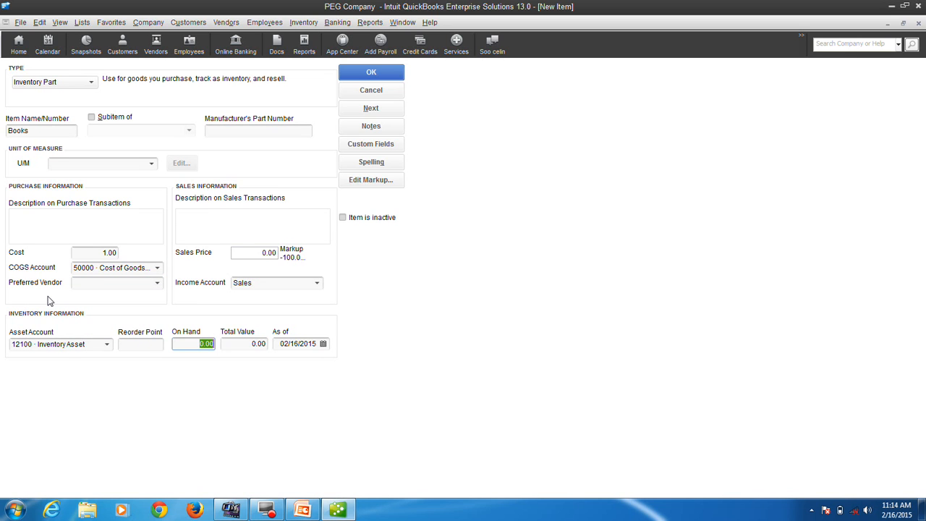
type("700")
key("Tab")
key("Tab")
key("Tab")
key("Tab")
key("Tab")
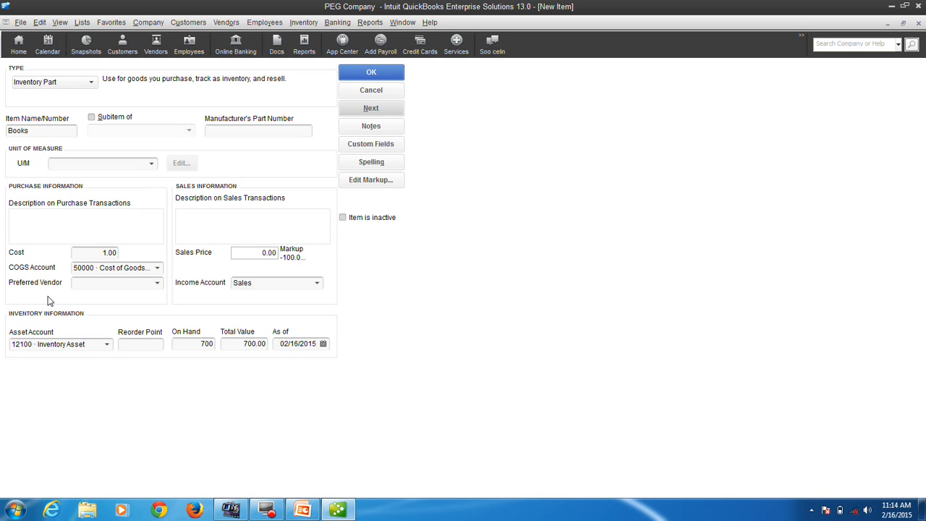
key("space")
- Name the next inventory part printer and set its cost to 100
key("Tab")
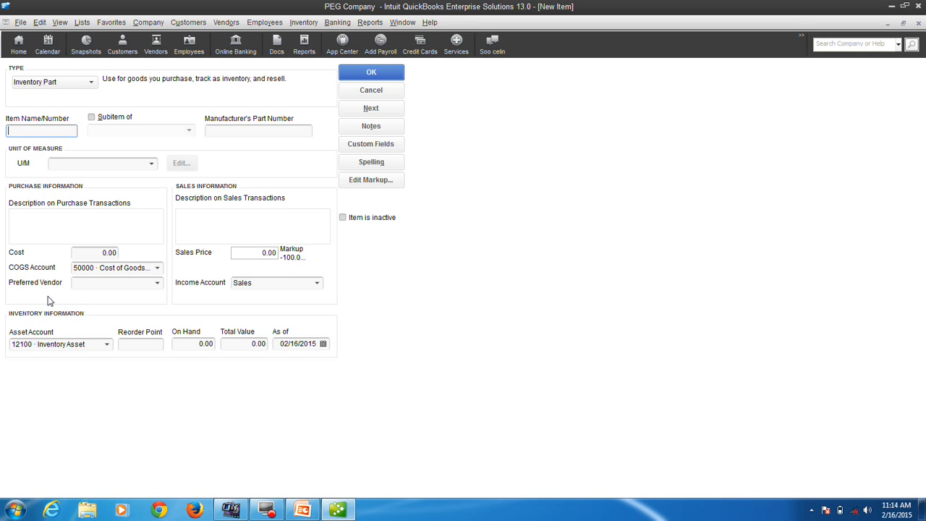
type("printer")
key("Tab")
key("Tab")
key("Tab")
key("Tab")
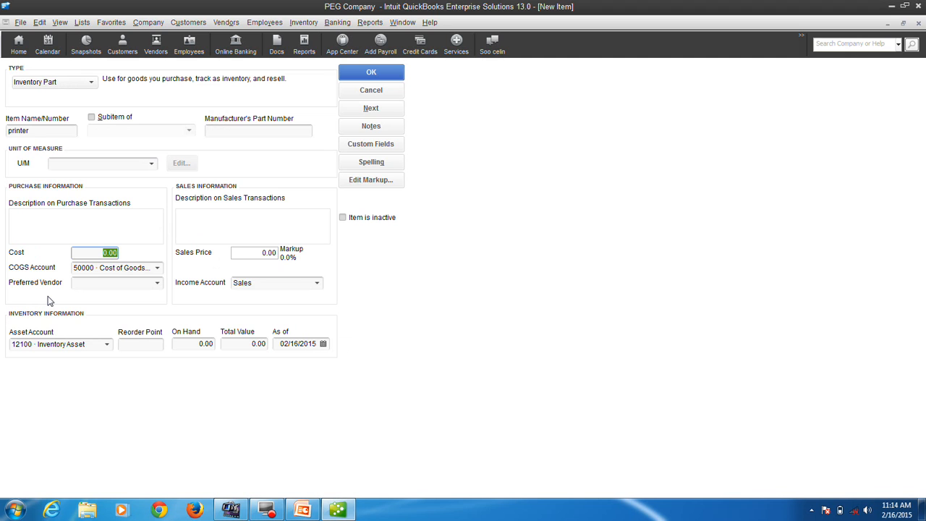
type("100")
- Set the on-hand quantity of printer to 1000, save it, and cancel the blank new item form
key("Tab")
key("Tab")
key("Tab")
key("Tab")
key("Tab")
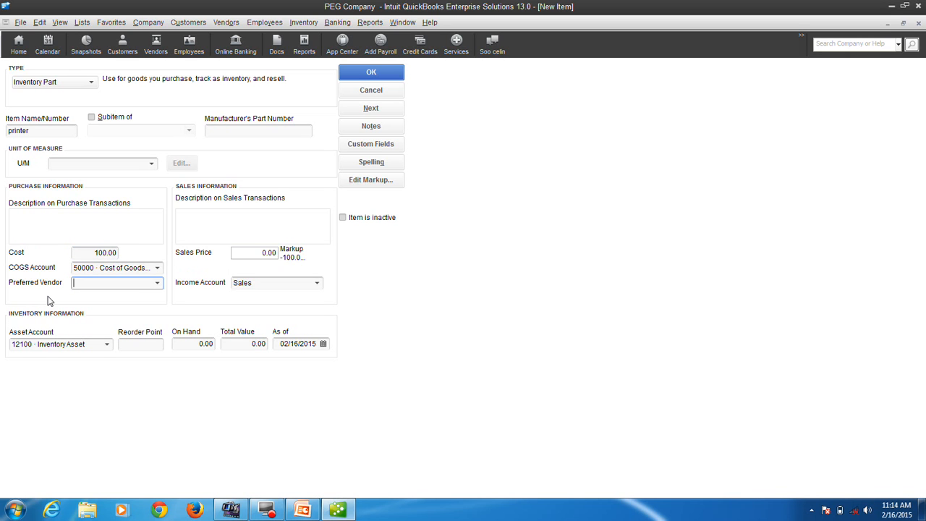
key("Tab")
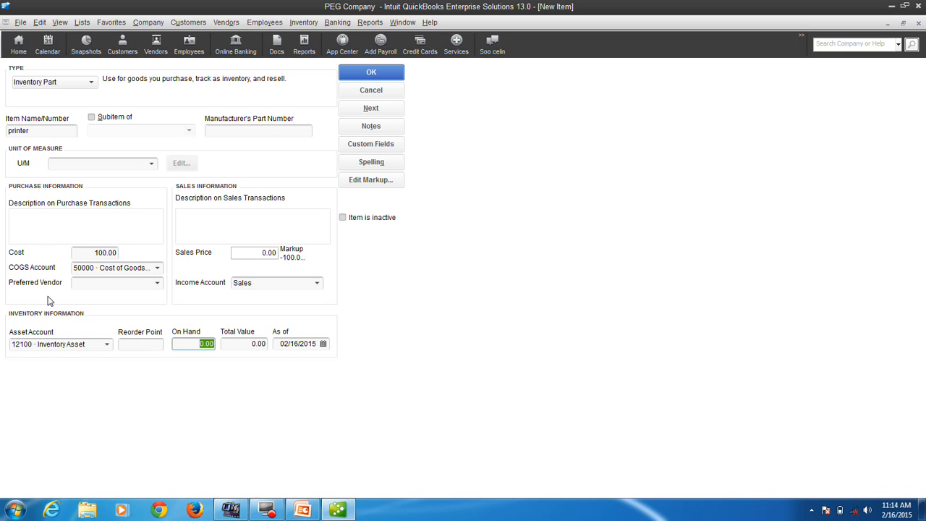
type("1,000")
key("Tab")
key("Tab")
key("Tab")
key("Tab")
key("Return")
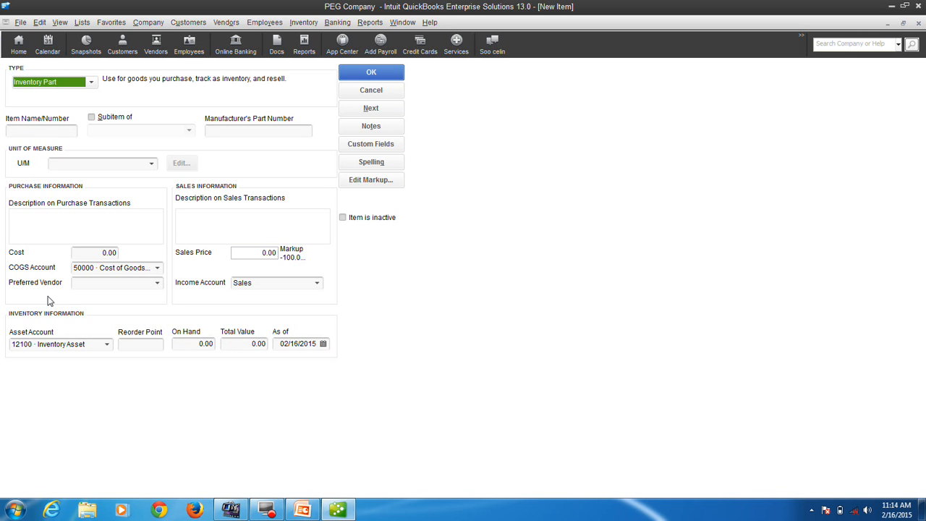
key("Tab")
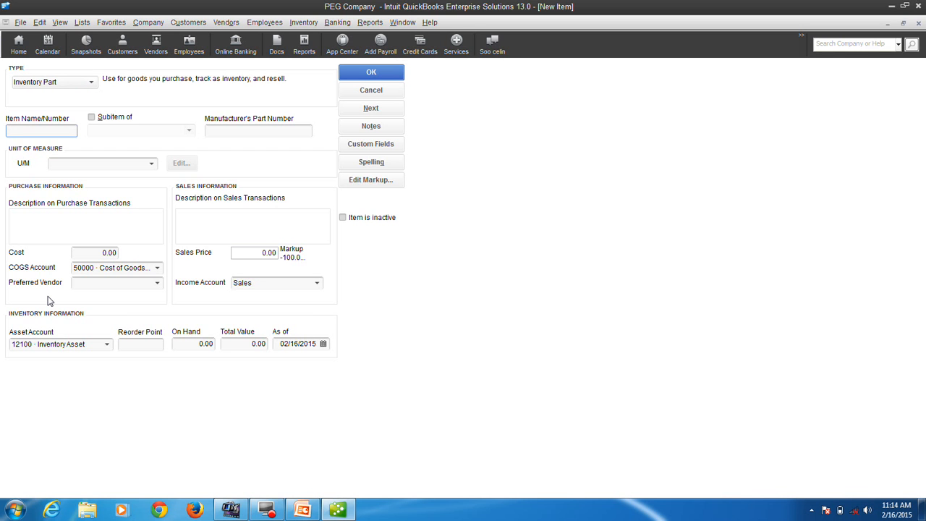
left_click(370, 90)
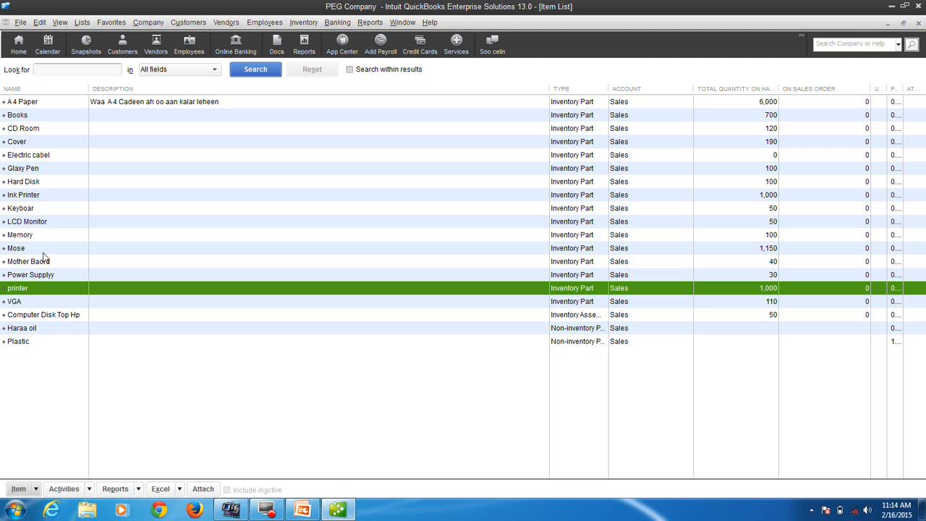
- Create a new item of type Group and name it Stionary
left_click(20, 489)
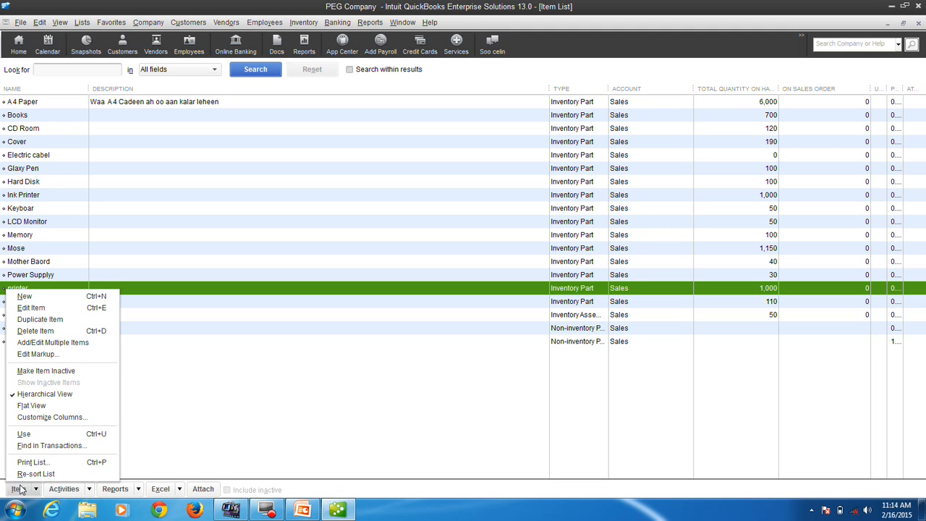
left_click(43, 297)
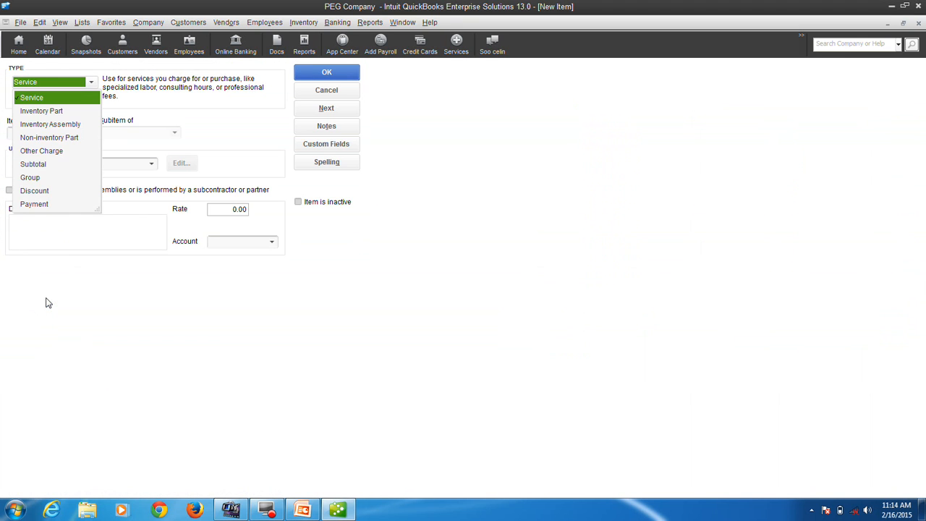
left_click(33, 177)
left_click(27, 131)
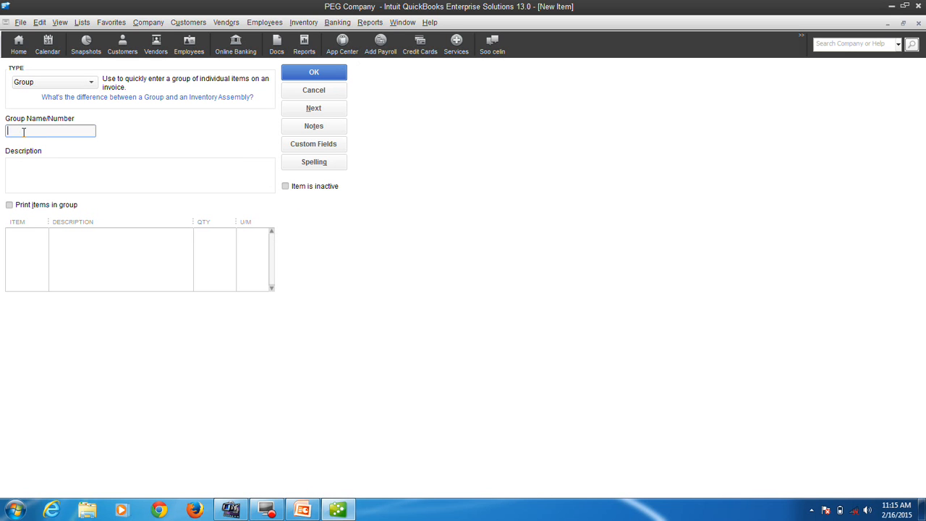
type("Stionary")
key("Tab")
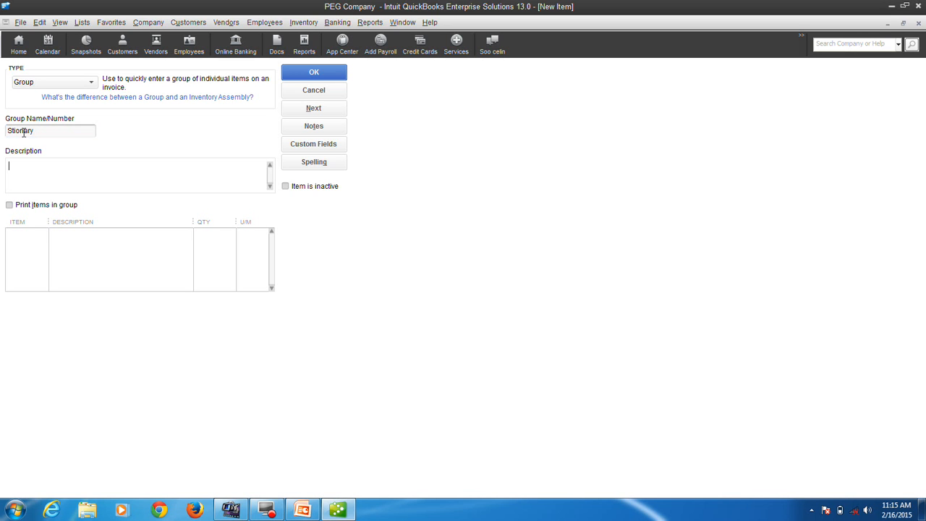
- Add Books as the first member of the Stionary group, leaving its description and quantity blank
key("Tab")
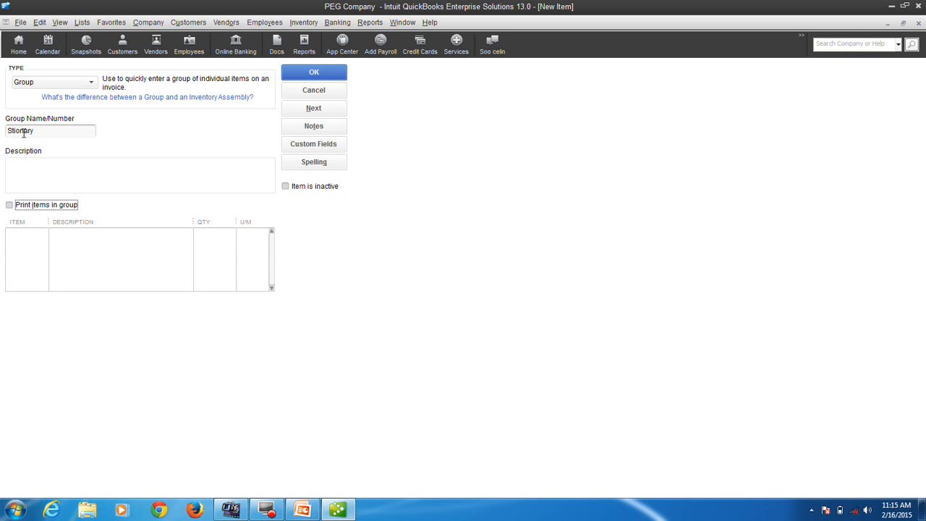
key("Tab")
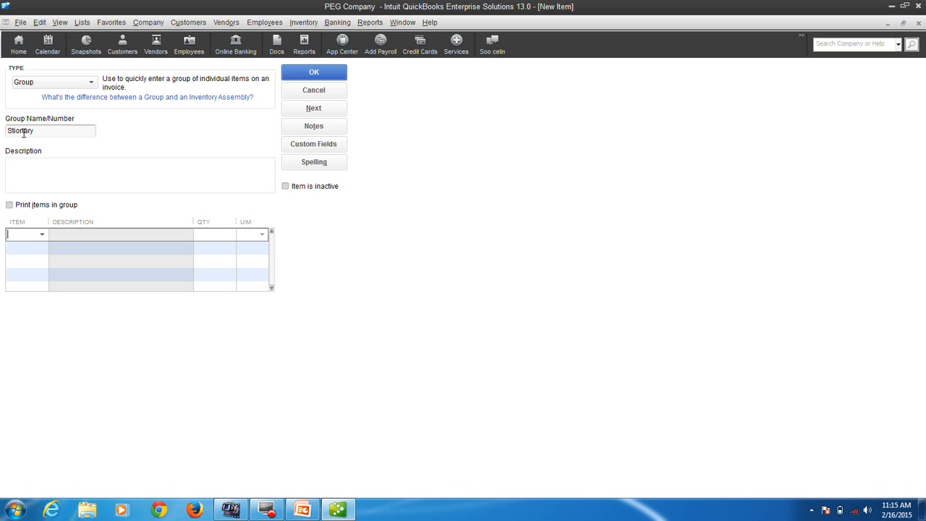
type("Books")
key("Tab")
type("1")
key("BackSpace")
key("Tab")
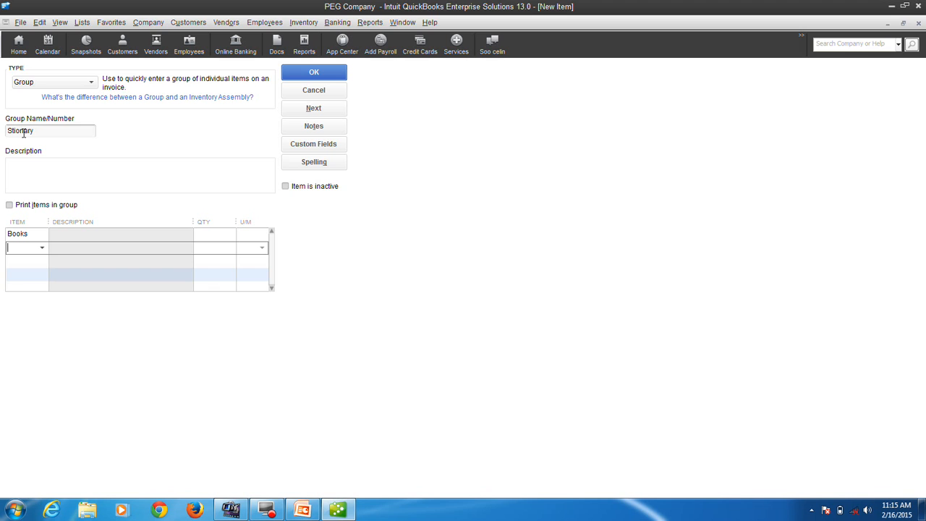
- Add Glaxy Pen as the second member of the Stionary group and save the group item
type("p")
key("BackSpace")
type("g")
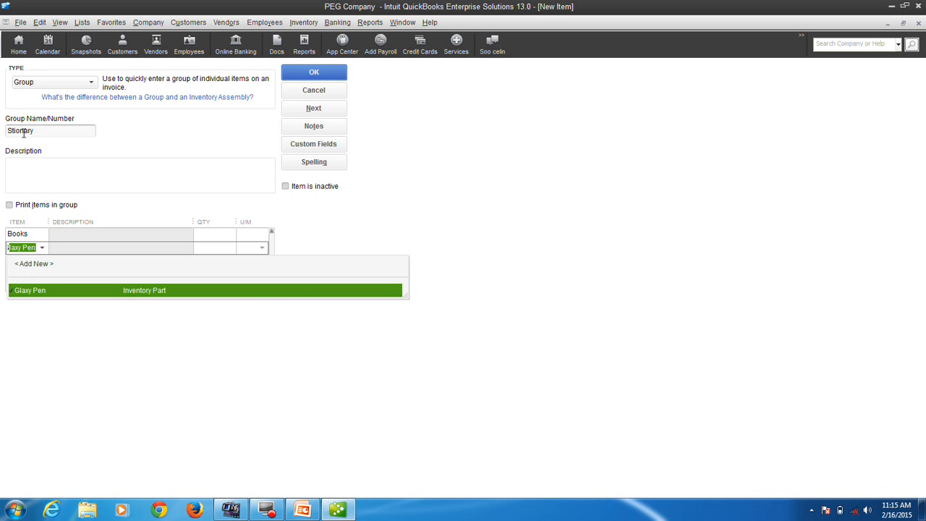
key("Tab")
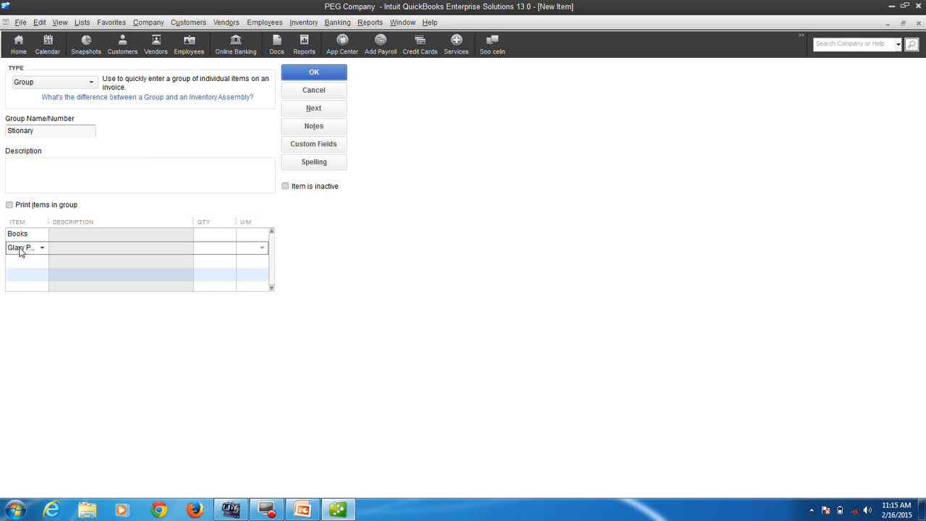
left_click(307, 71)
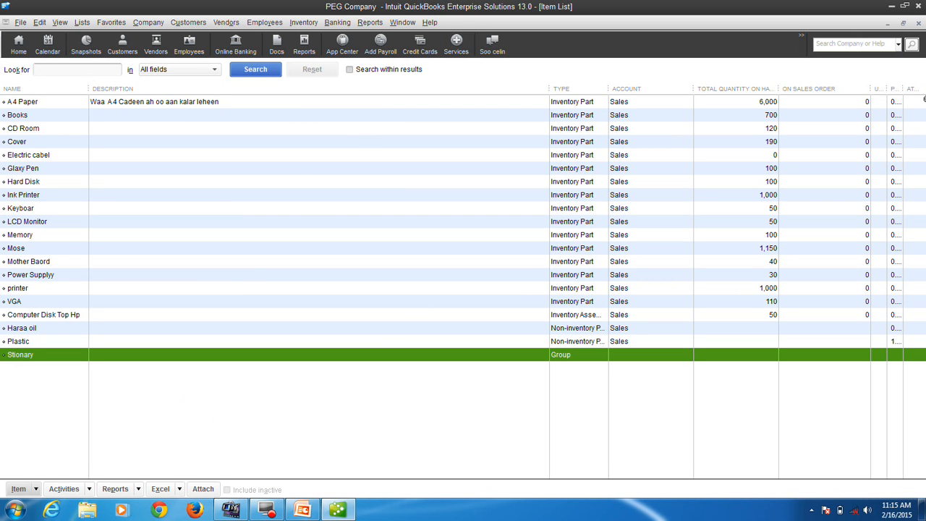
- Close the item list and start a new invoice for the existing customer, choosing the customer's name
left_click(919, 23)
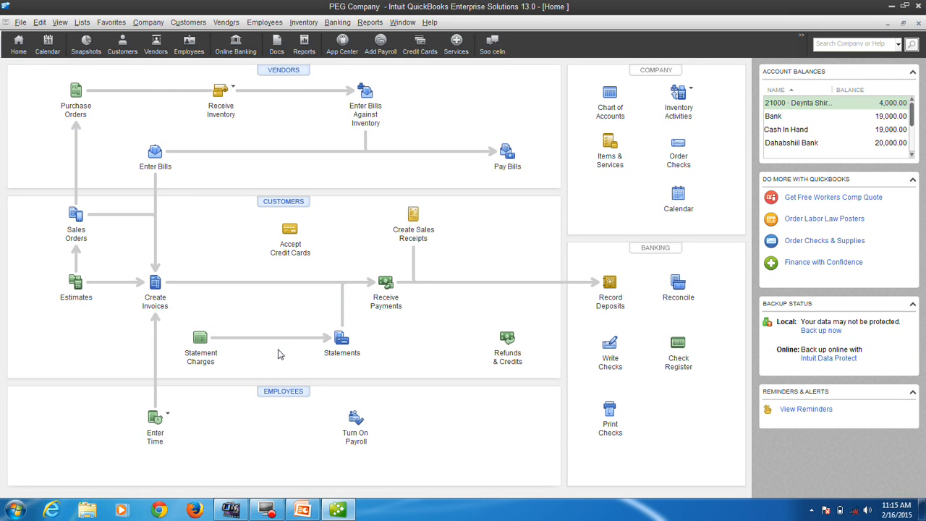
left_click(155, 290)
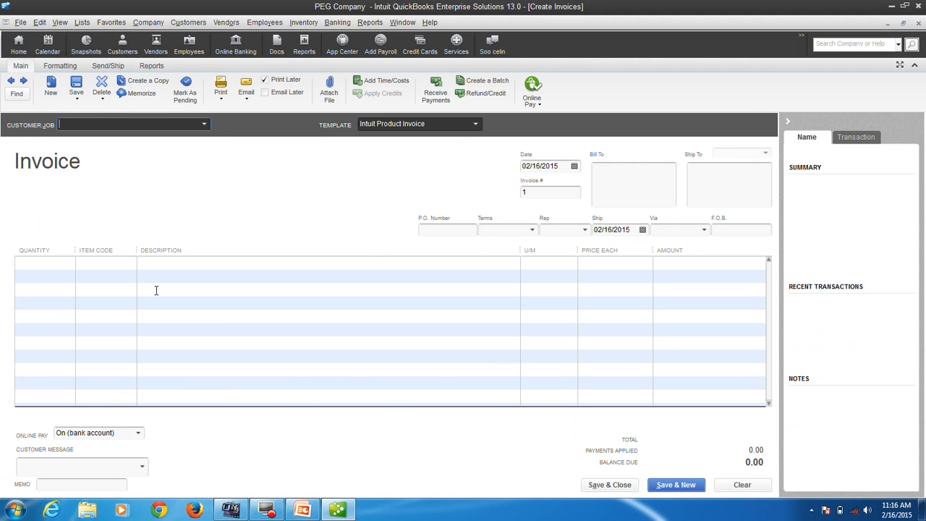
type("Daaah")
type("i")
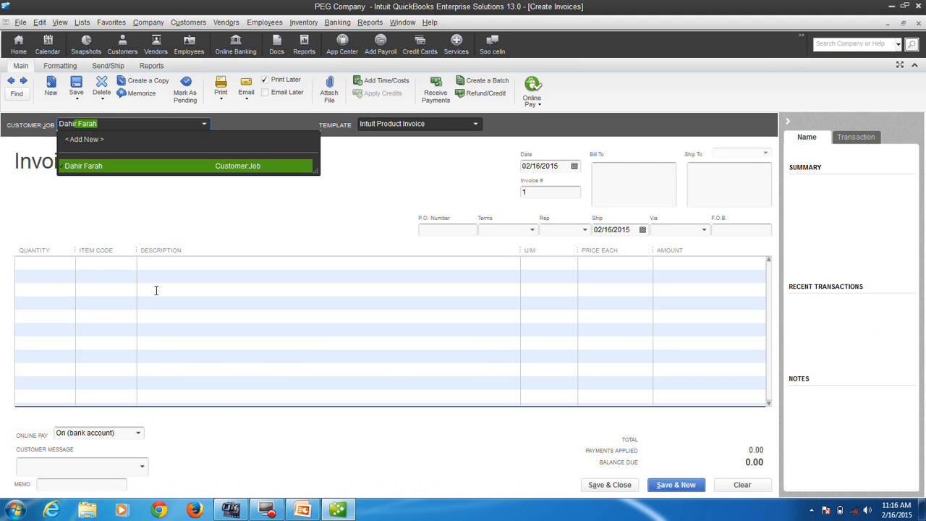
type("r")
- Enter the Stionary group on the first invoice line with a quantity of 1
key("Tab")
key("Tab")
key("Tab")
key("Tab")
key("Tab")
key("Tab")
key("Tab")
key("Tab")
key("Tab")
key("Tab")
key("Tab")
key("Tab")
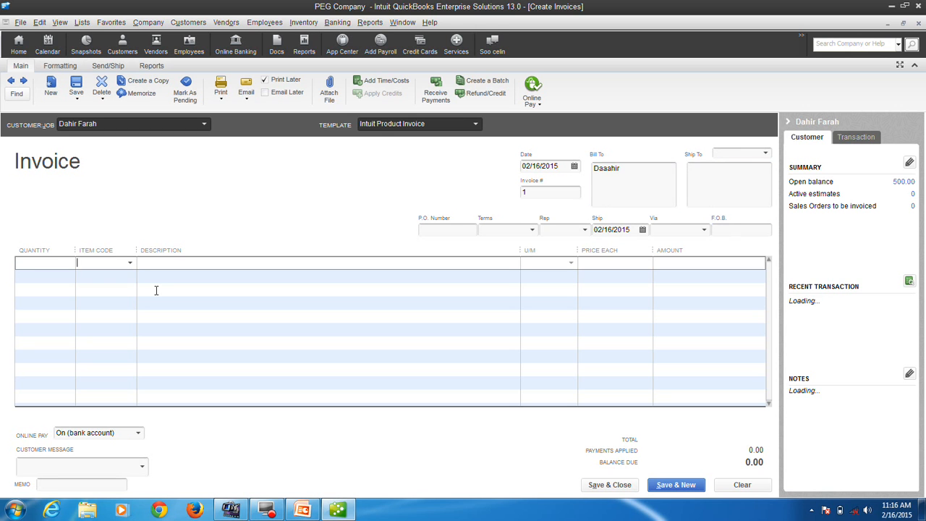
type("5")
key("BackSpace")
type("1")
key("Tab")
type("S")
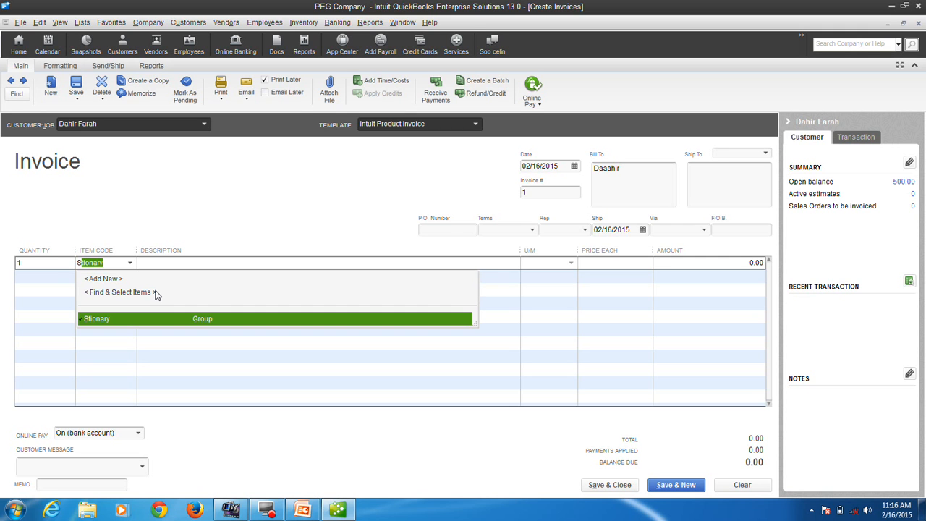
key("Tab")
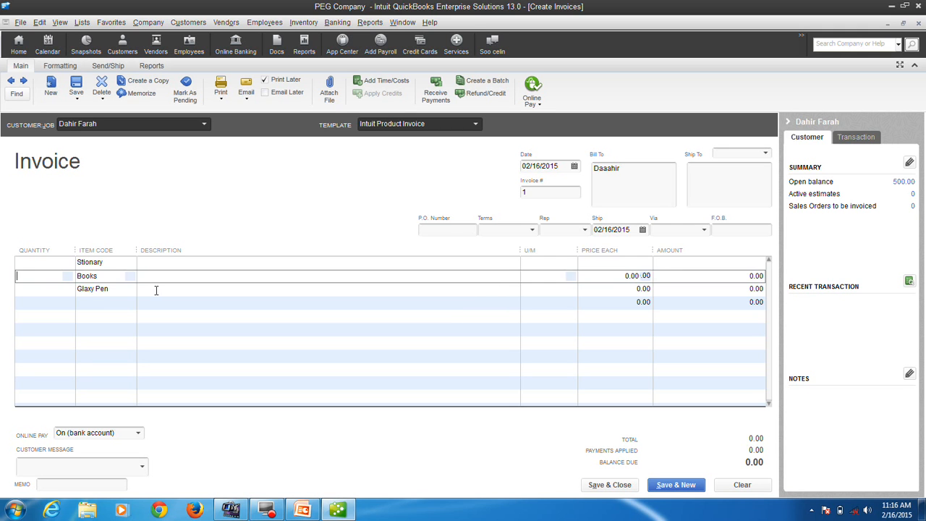
- Set the price of the Books invoice line to 1 and dismiss the Price Levels message permanently
left_click(106, 289)
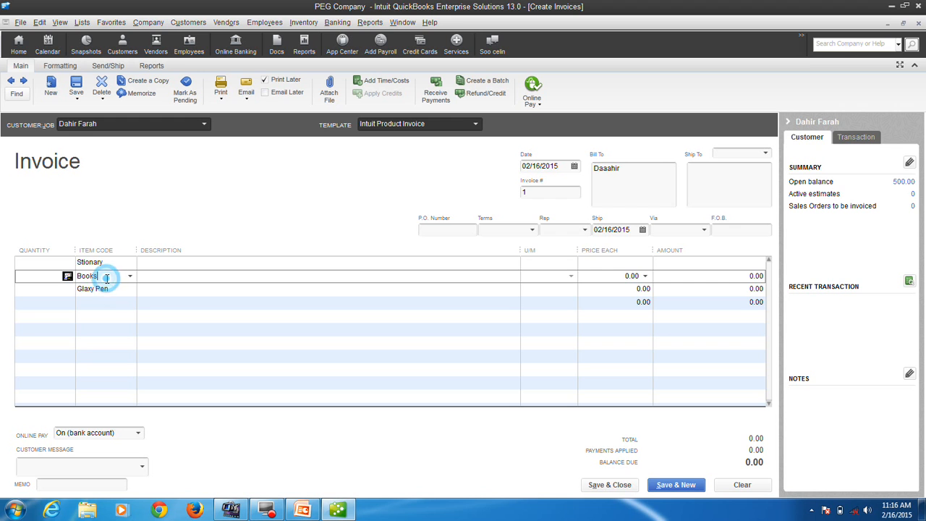
left_click(109, 275)
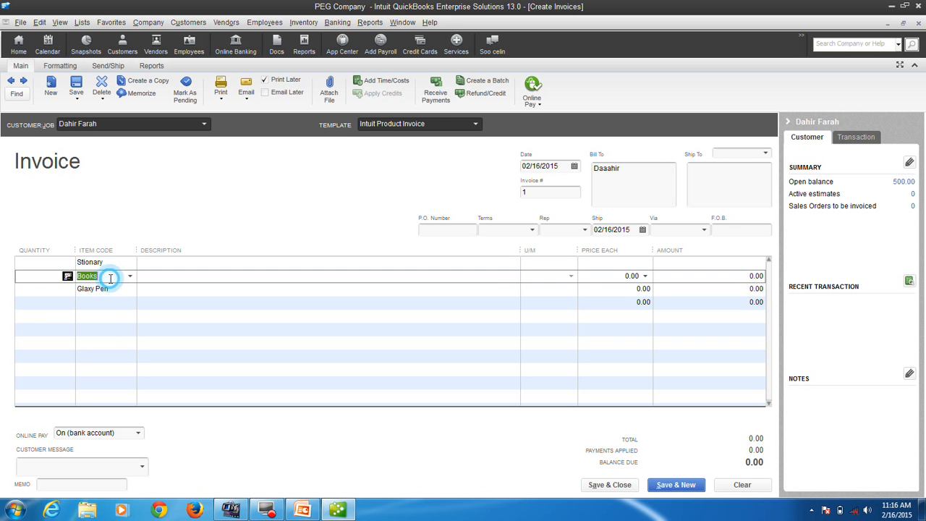
left_click(115, 301)
left_click(107, 276)
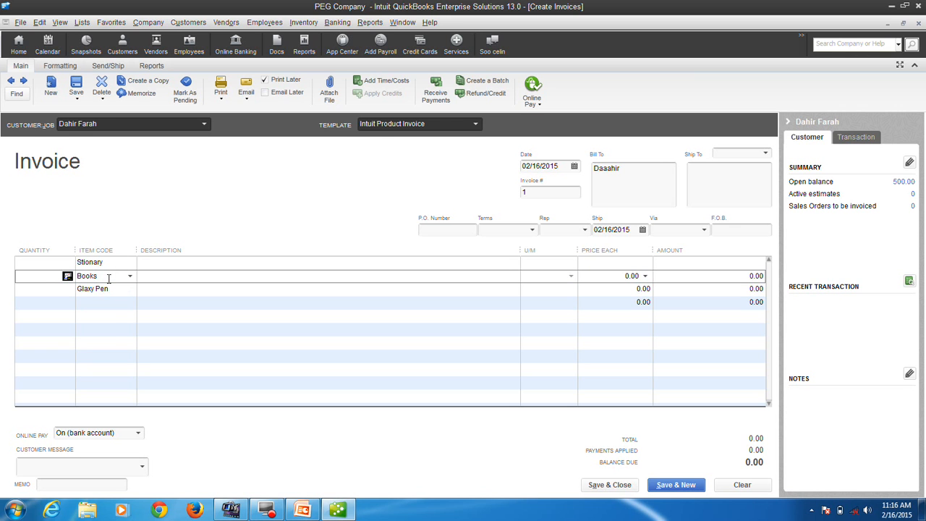
key("Tab")
key("Tab")
type("1")
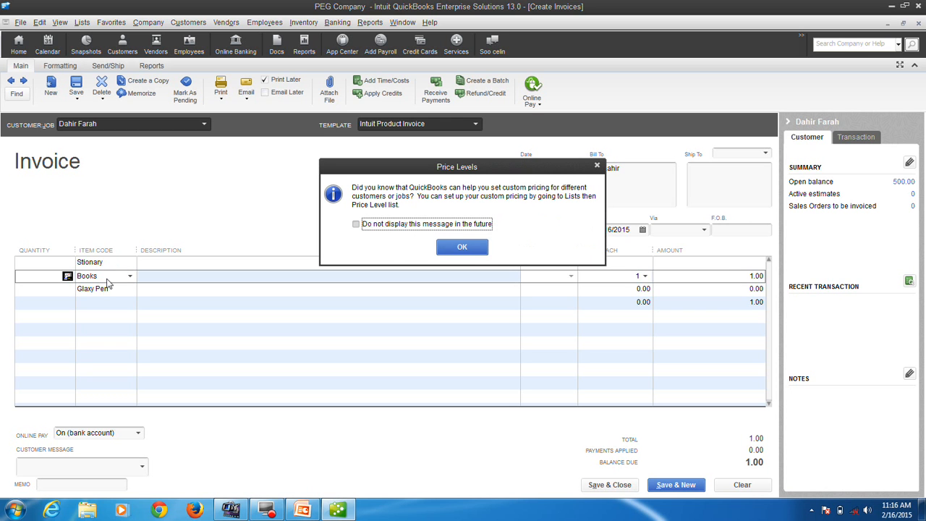
left_click(397, 225)
left_click(461, 261)
- Set the quantity of the Books invoice line to 1 and its price to 20
left_click(51, 275)
left_click(51, 276)
type("1")
key("Tab")
key("Tab")
key("Tab")
key("Tab")
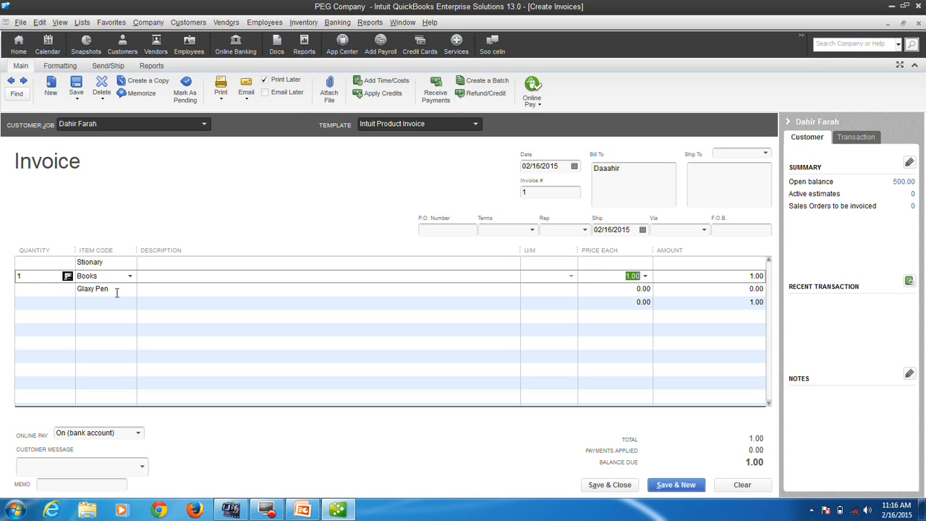
type("20")
key("Tab")
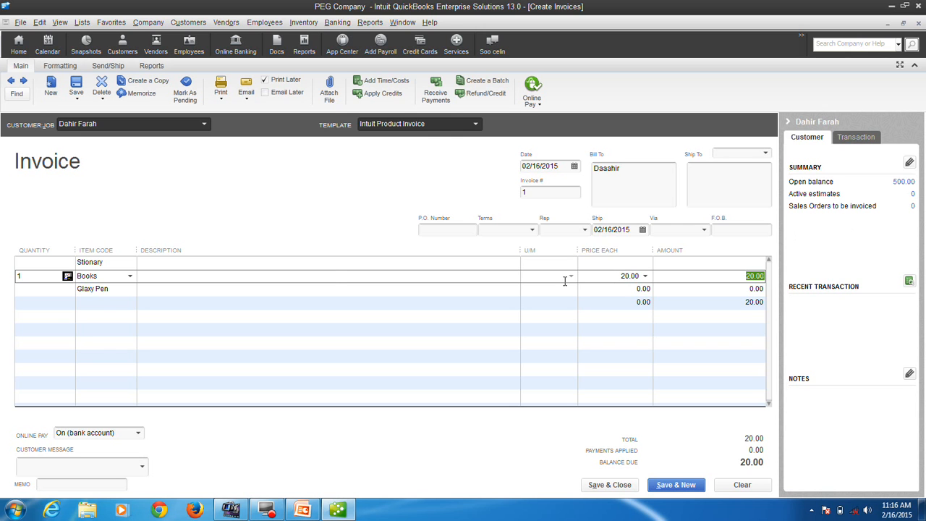
- Clear the Glaxy Pen item from its invoice line
key("Tab")
left_click(114, 289)
key("Delete")
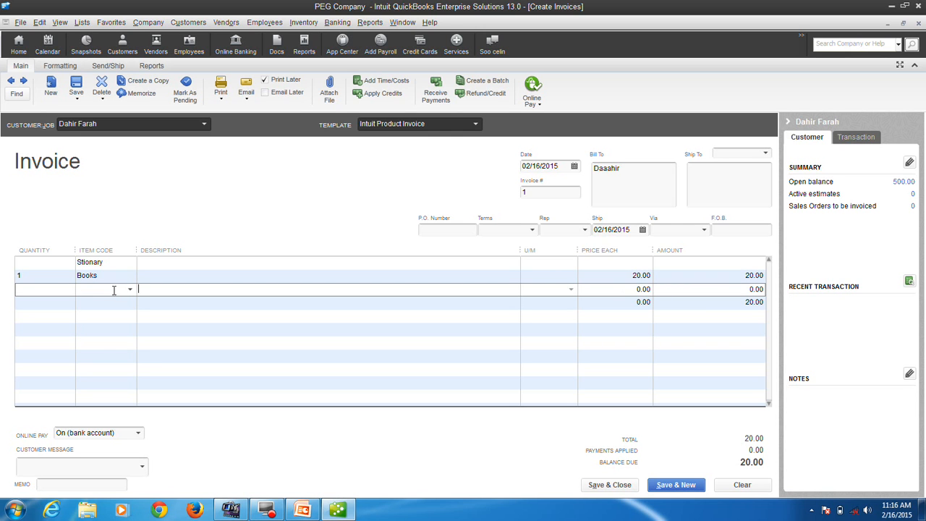
- Reselect the Stionary group on the first invoice line, then save and close the invoice
left_click(113, 282)
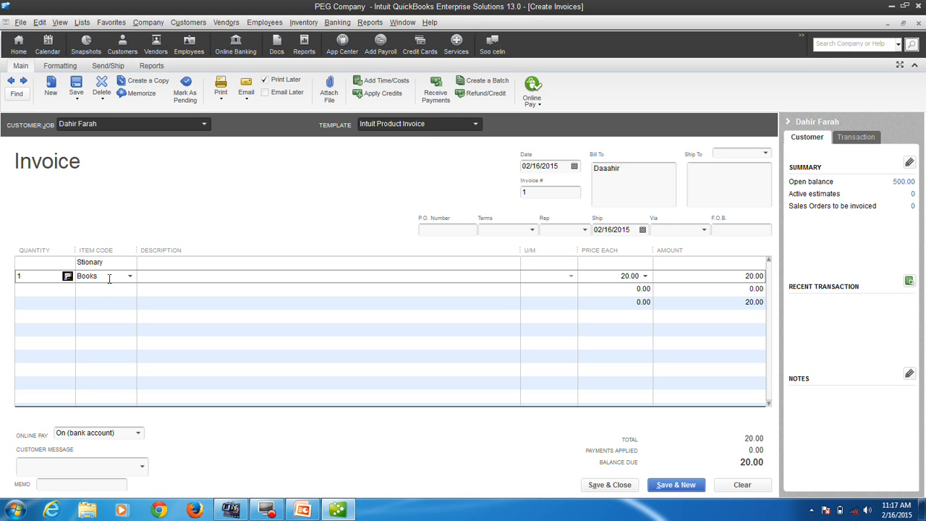
left_click(116, 260)
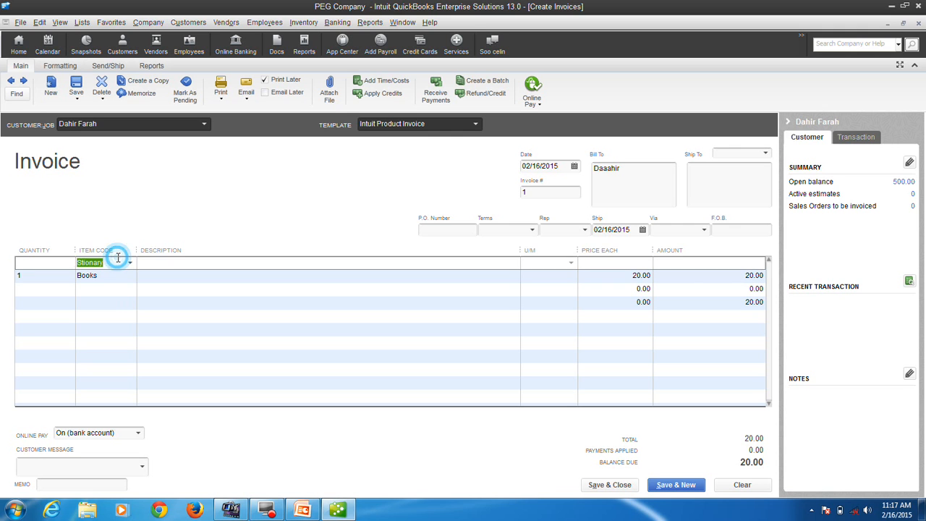
left_click(105, 264)
left_click_drag(105, 264, 74, 264)
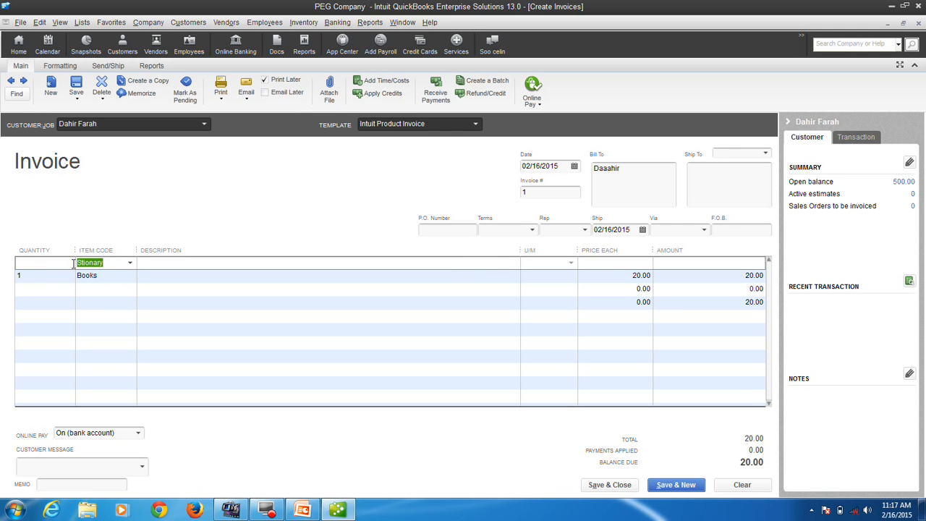
type("S")
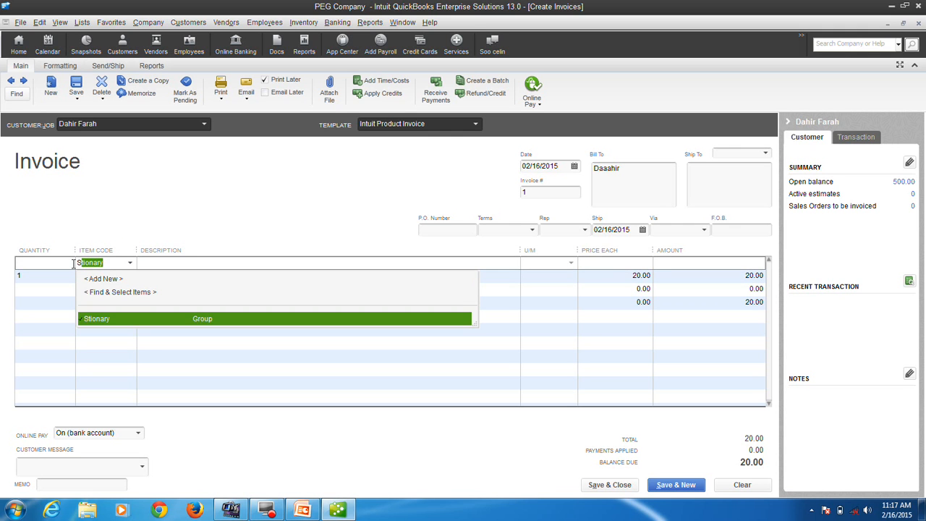
left_click(99, 318)
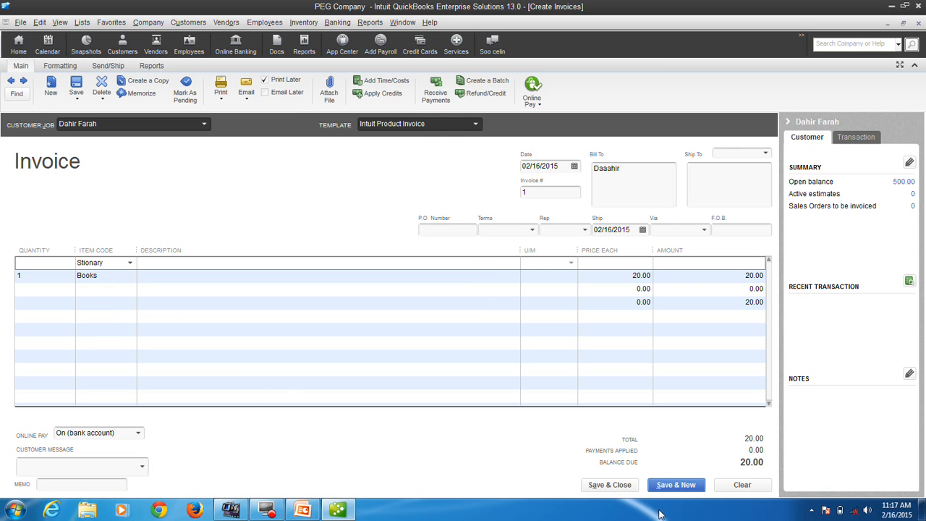
left_click(630, 486)
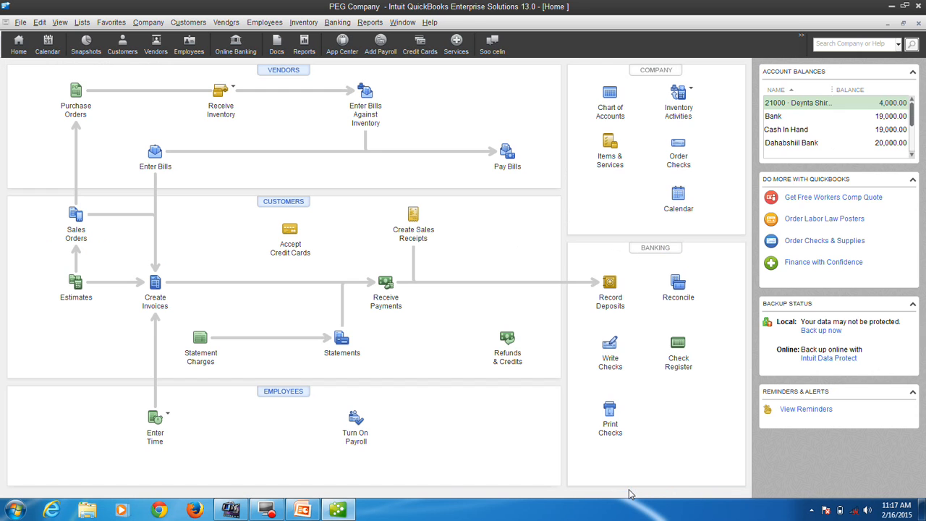
- Start a sales receipt with the Stionary group on its first line and keep it open when asked about recording
left_click(414, 215)
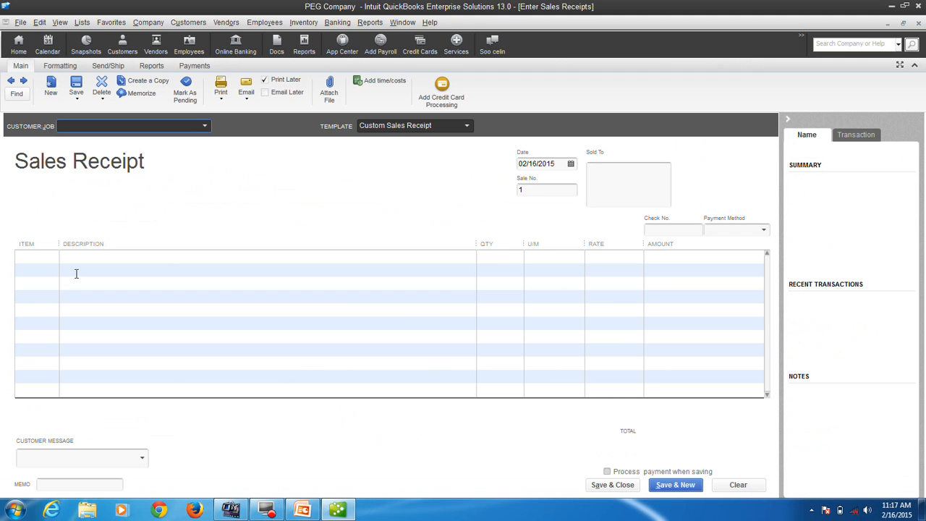
left_click(50, 257)
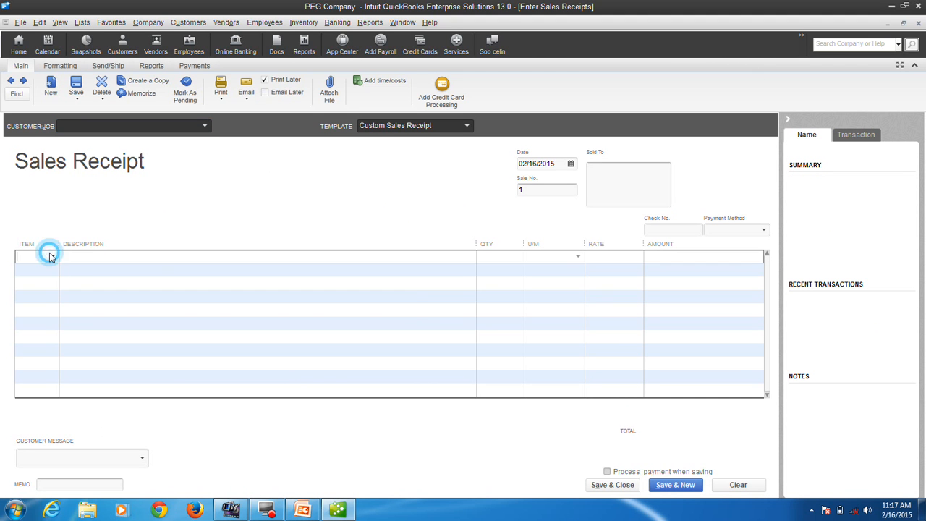
type("Stionary")
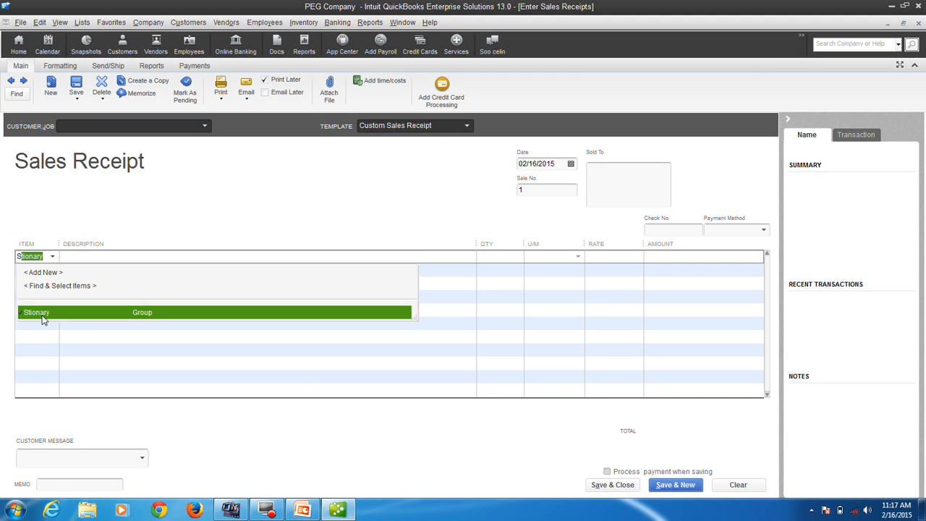
left_click(43, 312)
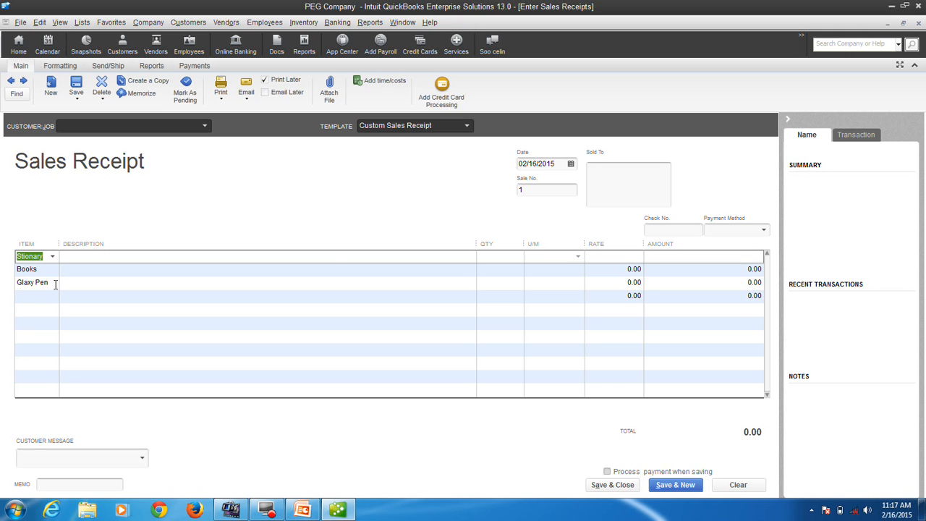
left_click(917, 23)
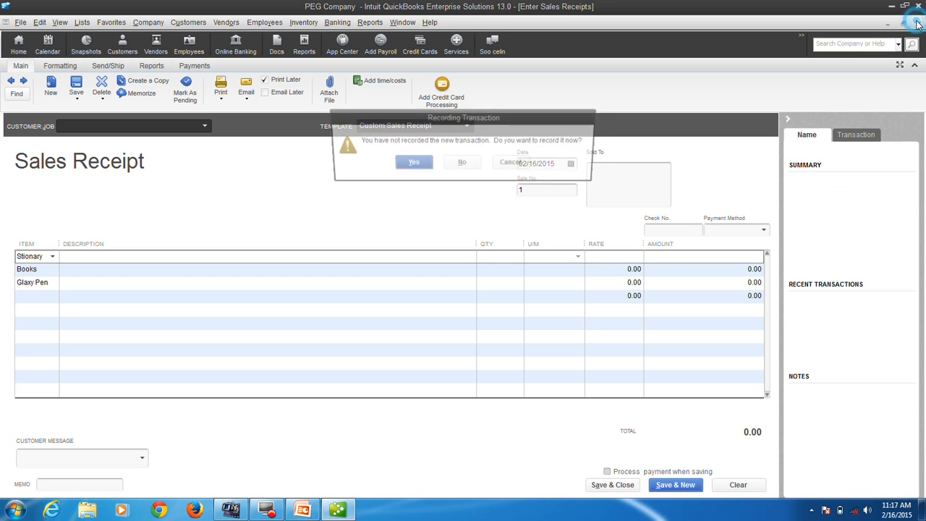
left_click(509, 168)
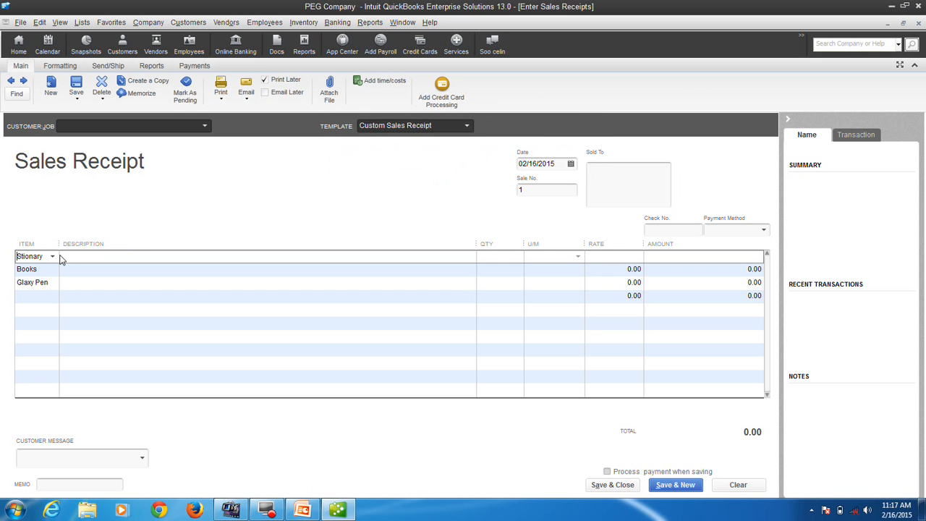
- Widen the receipt's Item column and try to clear the Stionary group, declining to delete its member items
left_click_drag(58, 241, 119, 245)
left_click(92, 258)
key("shift+Left")
key("shift+Left")
key("shift+Left")
key("shift+Left")
key("shift+Left")
key("shift+Left")
key("shift+Left")
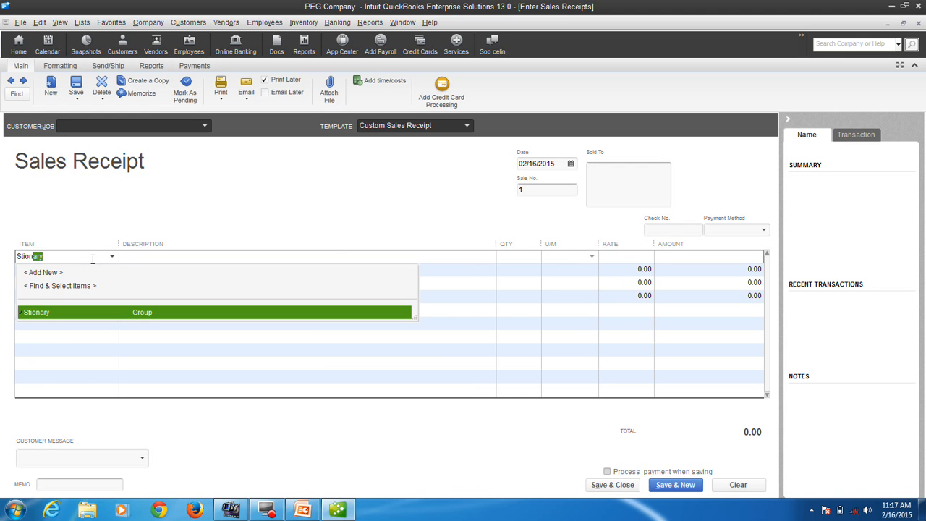
key("BackSpace")
key("BackSpace")
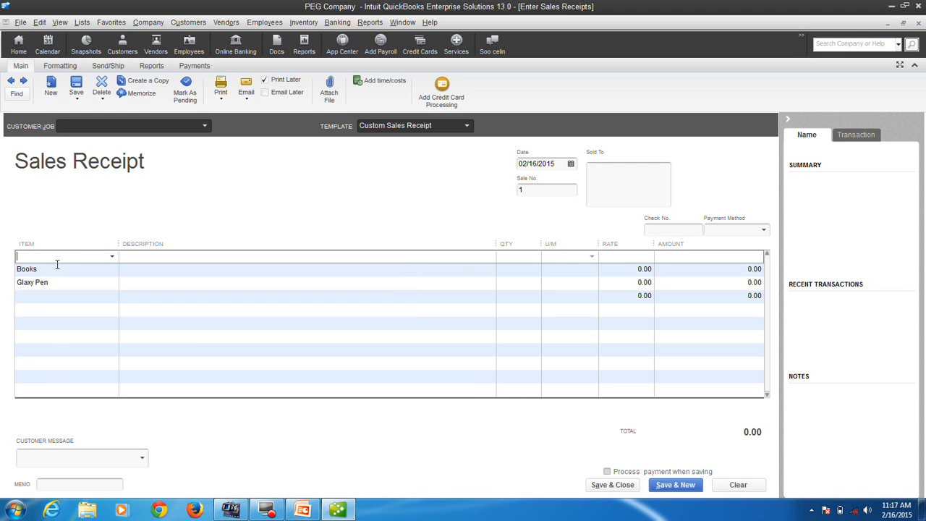
left_click(41, 267)
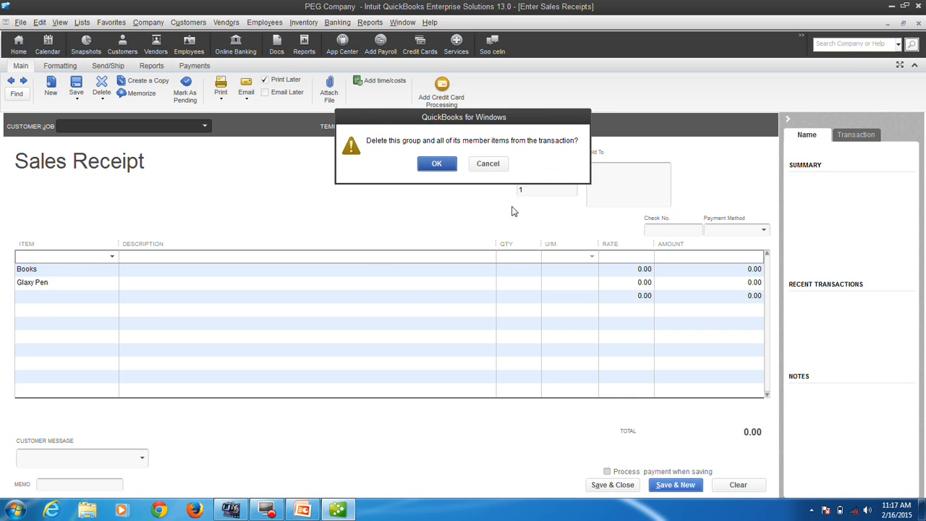
left_click(485, 163)
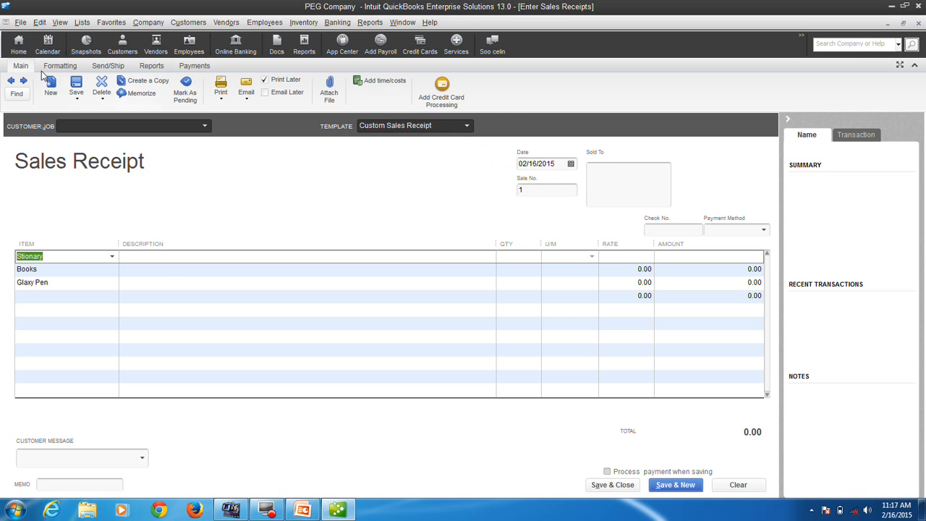
- Clear the sales receipt and enter Computer Disk Top Hp on the first item line
left_click(738, 483)
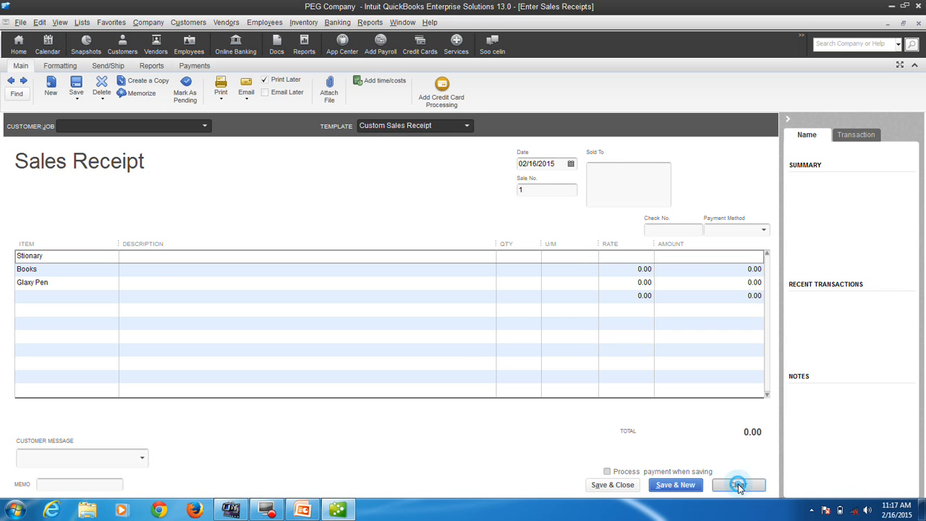
left_click(82, 255)
type("de")
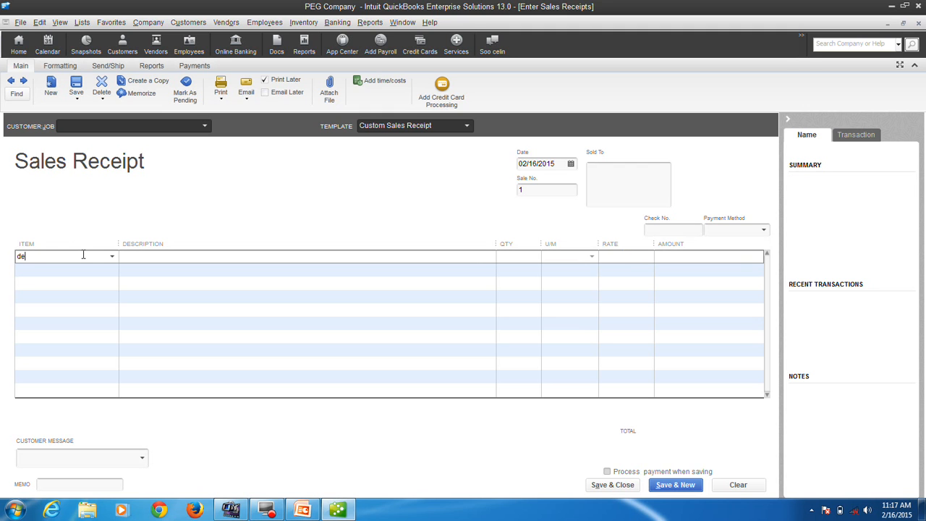
key("BackSpace")
key("BackSpace")
left_click(77, 337)
left_click(77, 338)
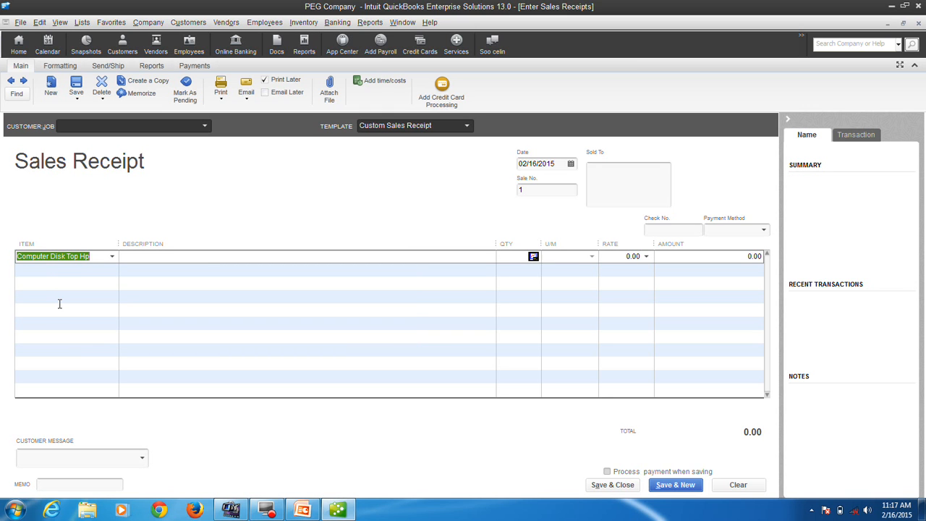
- Replace Computer Disk Top Hp on the first receipt line with the Stionary group
left_click(95, 255)
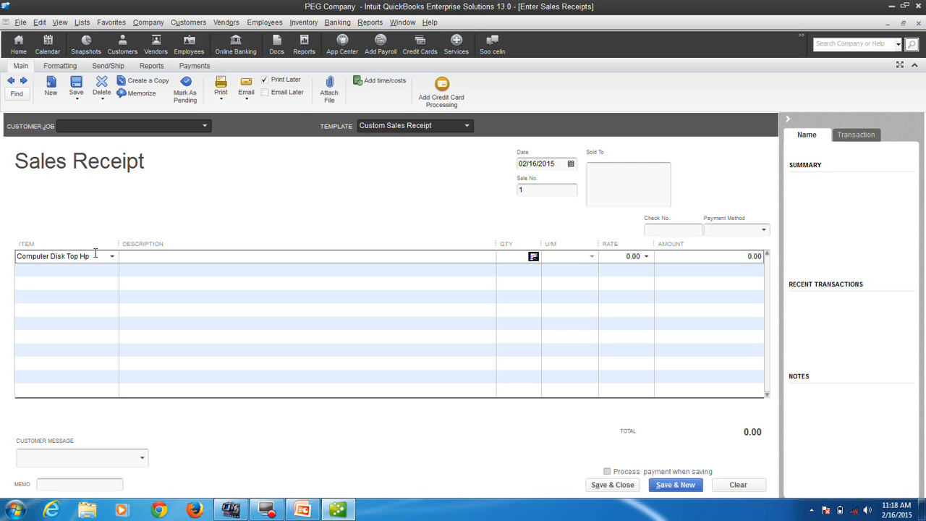
key("BackSpace")
key("BackSpace")
key("BackSpace")
key("BackSpace")
key("BackSpace")
key("BackSpace")
key("BackSpace")
key("BackSpace")
key("BackSpace")
key("BackSpace")
key("BackSpace")
key("BackSpace")
key("BackSpace")
key("BackSpace")
key("BackSpace")
key("BackSpace")
key("BackSpace")
key("BackSpace")
key("BackSpace")
key("BackSpace")
type("Stionary")
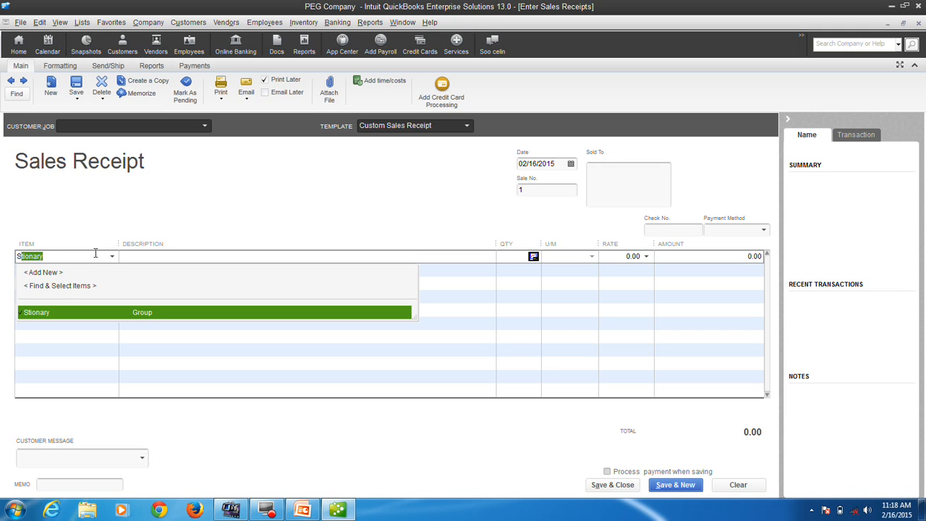
key("Tab")
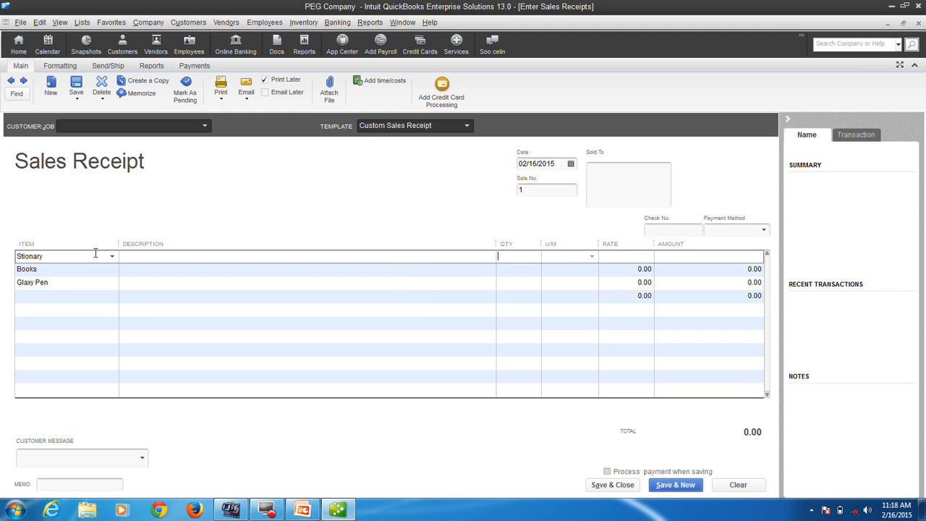
- Clear the Glaxy Pen and Books items from their sales receipt lines
left_click(68, 283)
key("Delete")
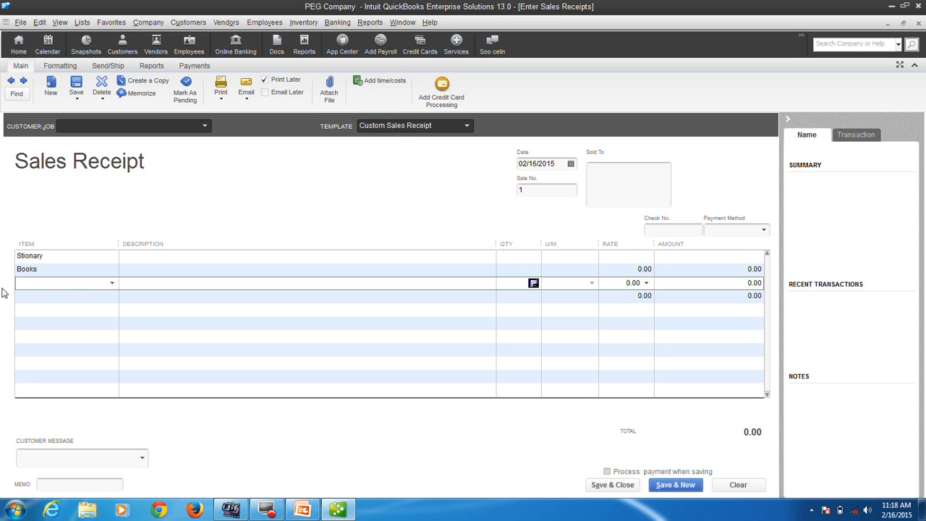
left_click(40, 269)
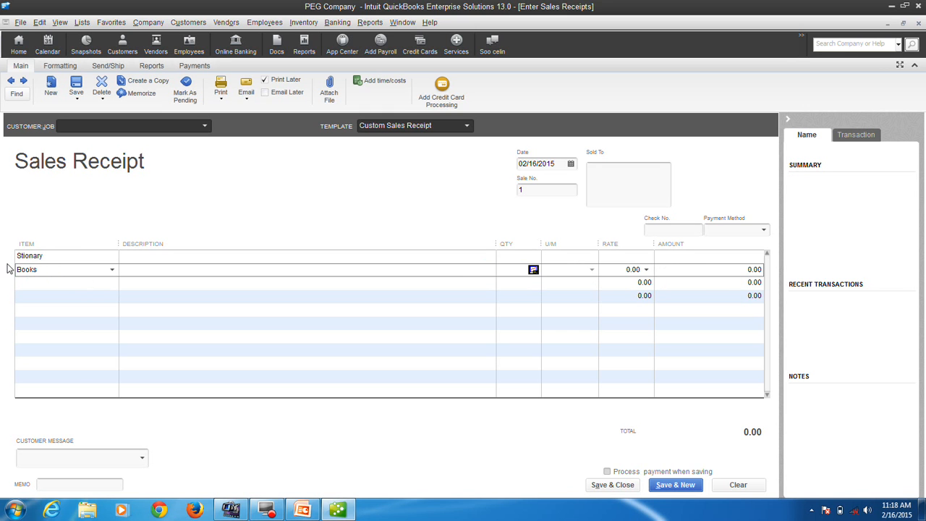
double_click(46, 268)
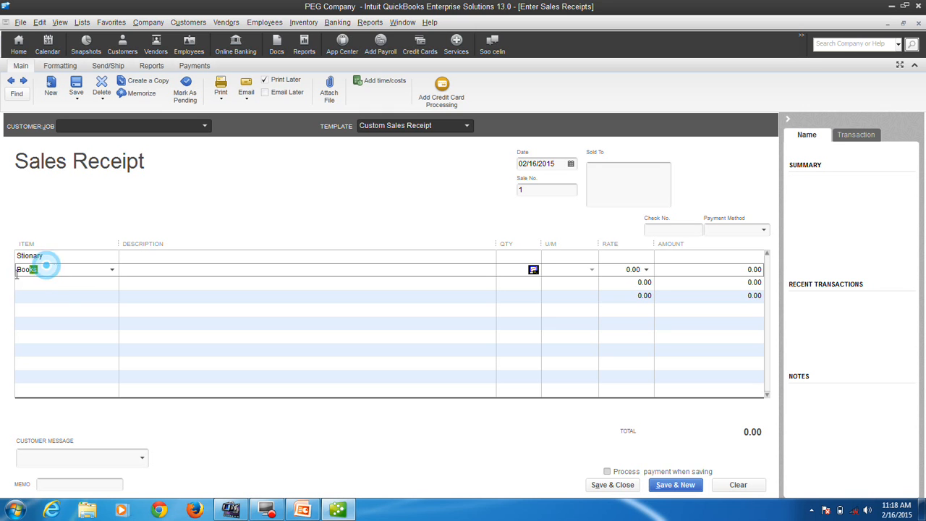
key("Delete")
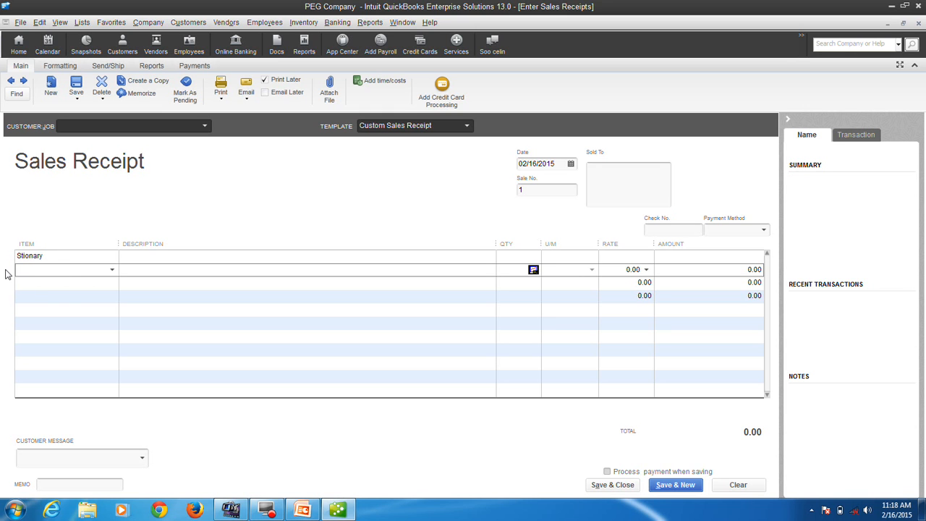
- Try to replace the Stionary group on the first receipt line with Glaxy Pen, declining to delete the group
left_click(73, 251)
key("Delete")
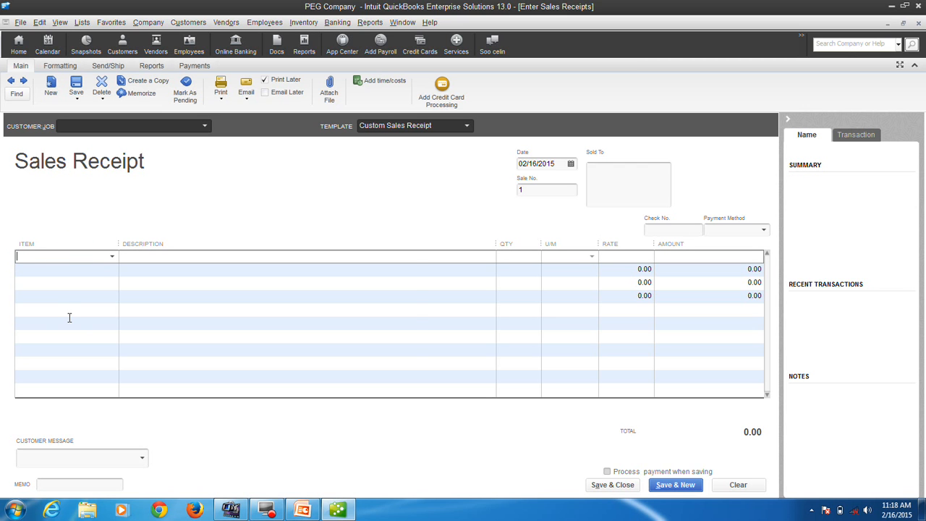
type("P")
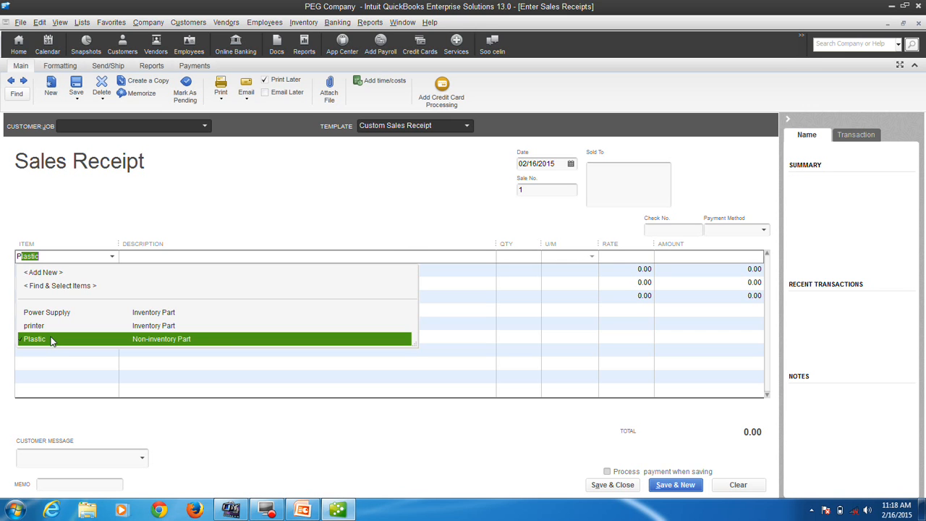
key("BackSpace")
key("BackSpace")
type("Glaxy Pen")
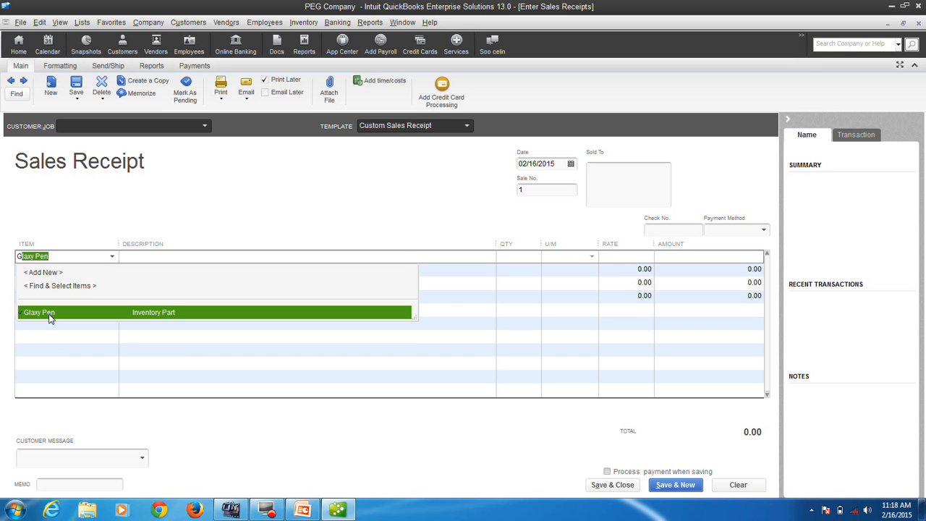
left_click(49, 319)
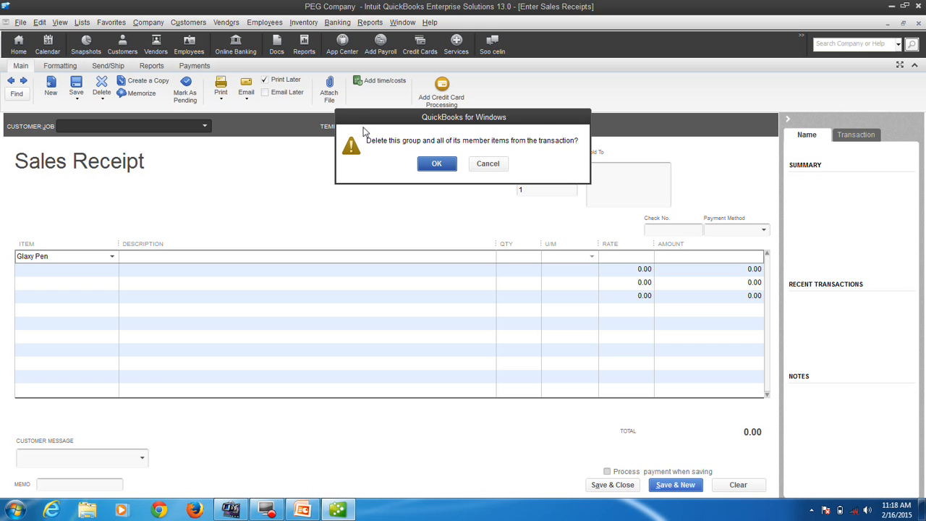
left_click_drag(355, 118, 282, 171)
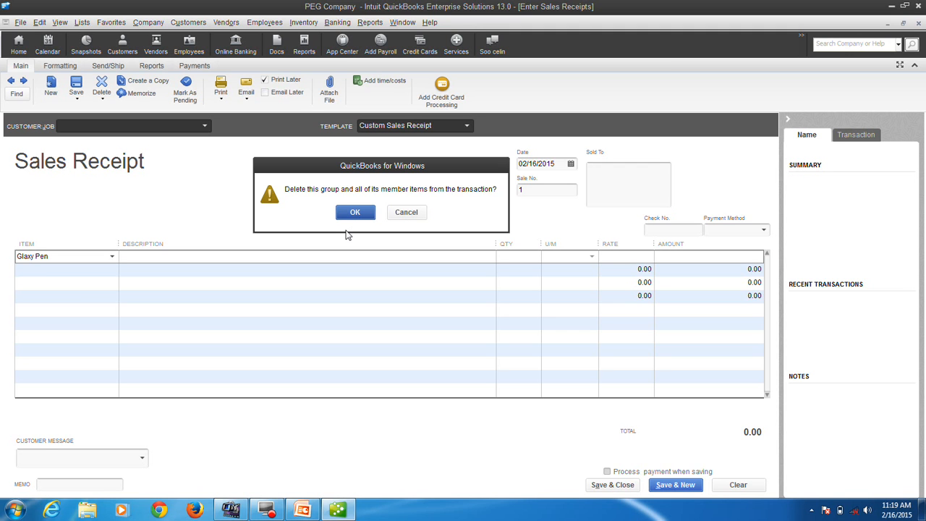
left_click(396, 213)
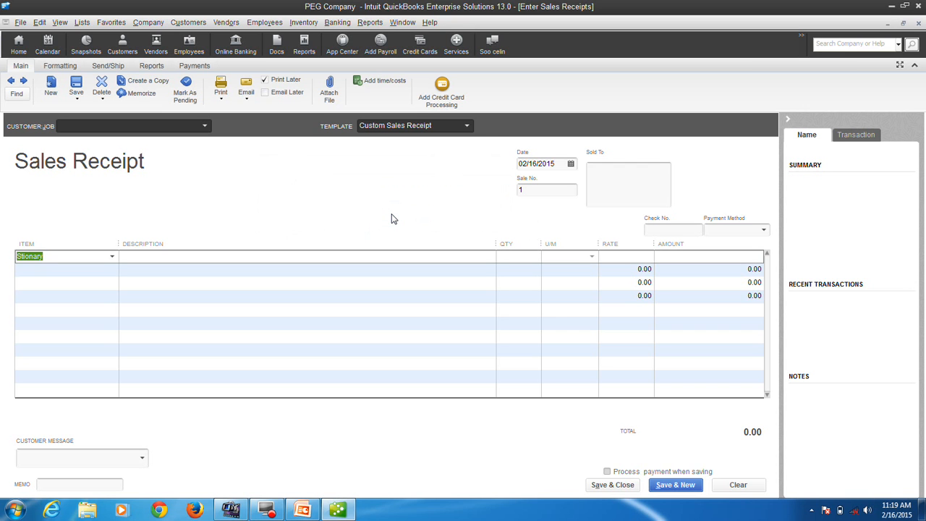
- Close the sales receipt without recording it, declining to delete the group
key("BackSpace")
left_click(919, 24)
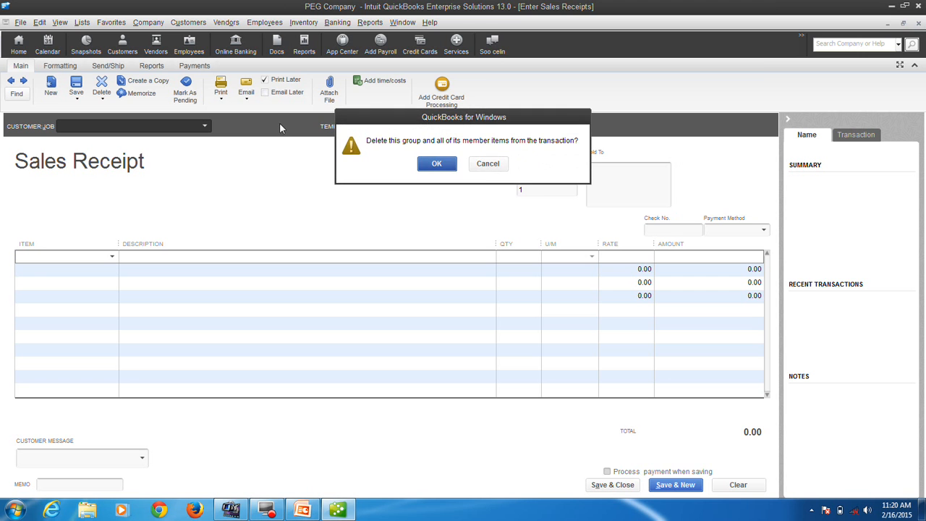
left_click(494, 162)
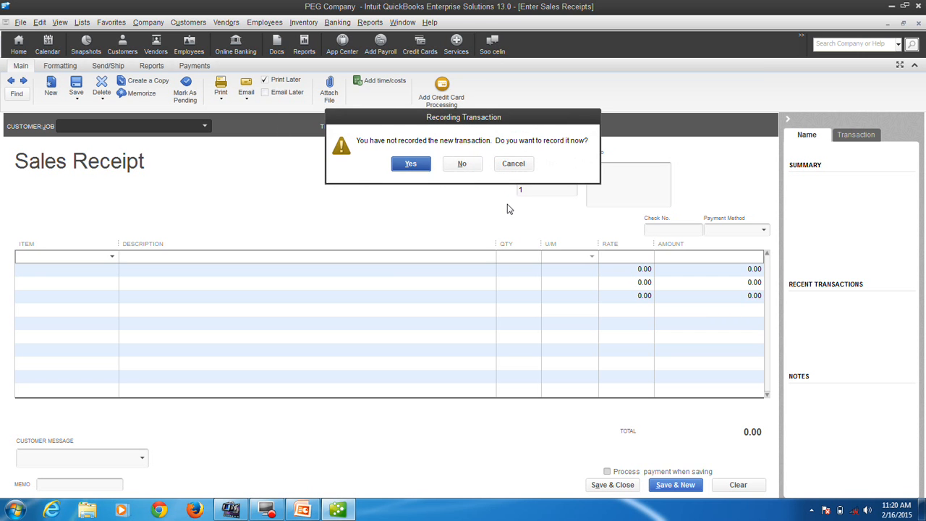
left_click(466, 165)
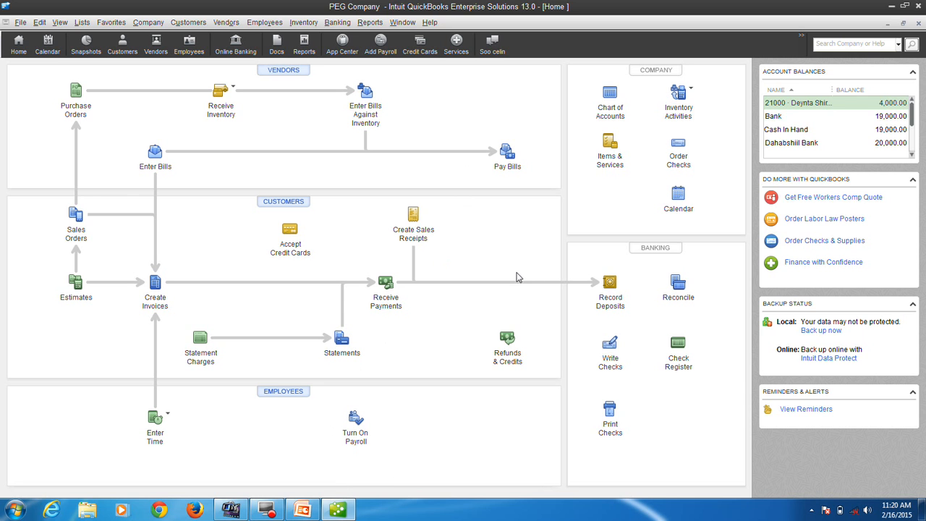
- Start a new item of type Group from the item list
left_click(621, 165)
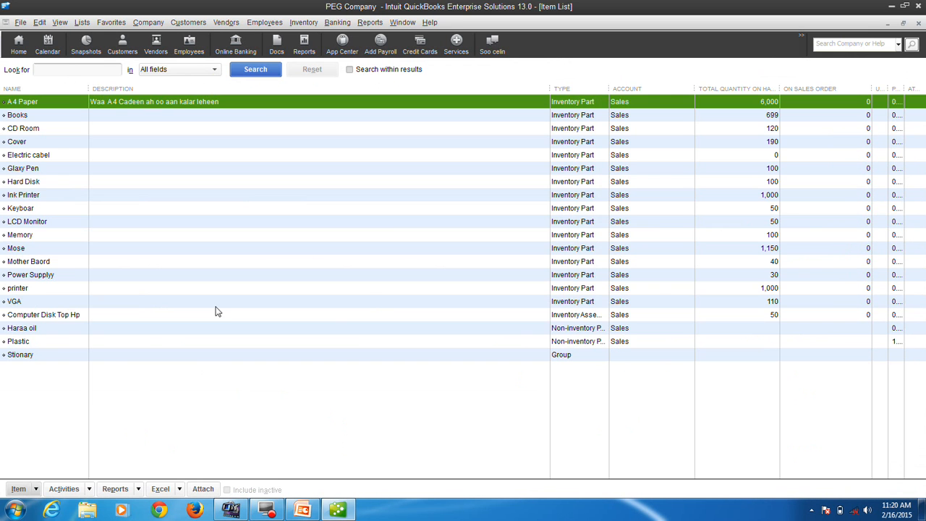
left_click(19, 488)
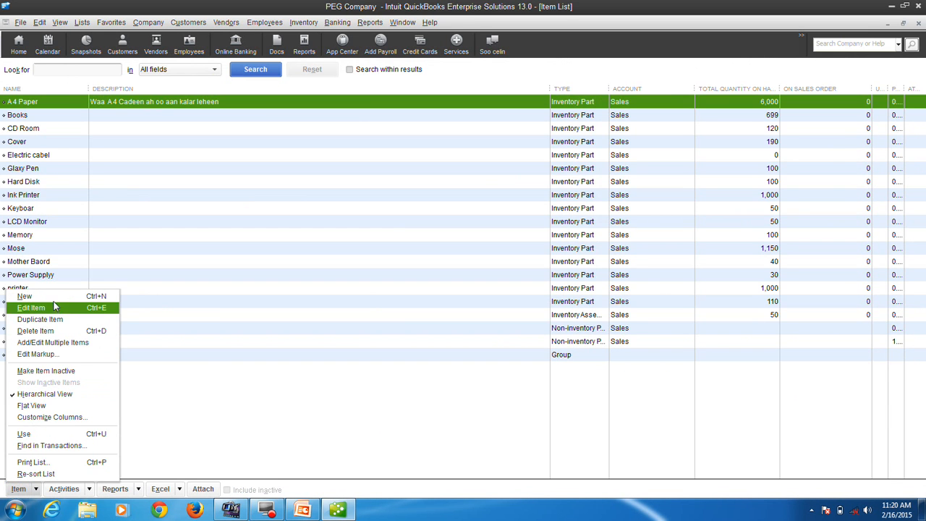
left_click(53, 295)
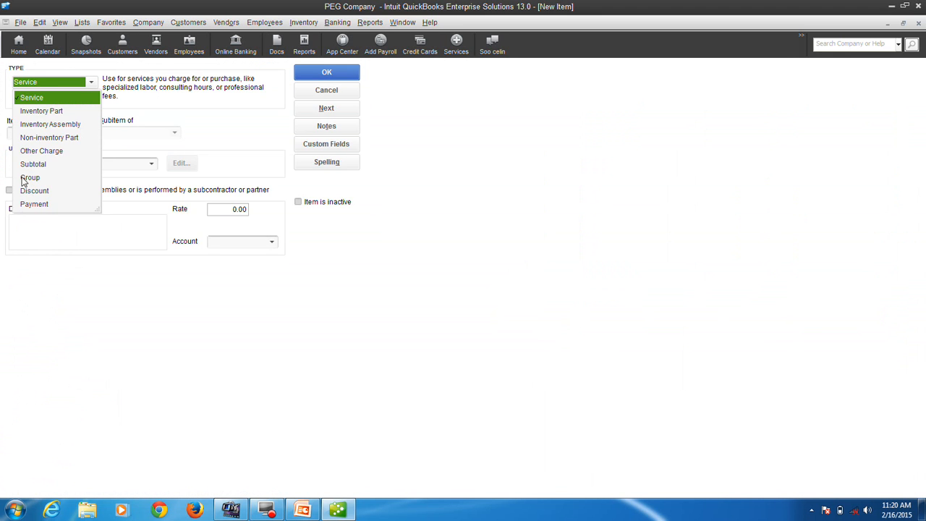
left_click(23, 177)
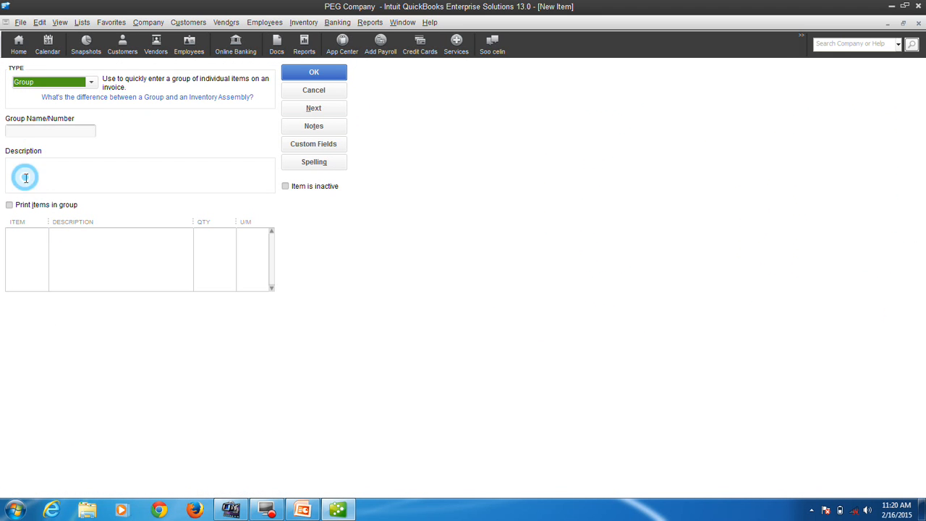
left_click(33, 129)
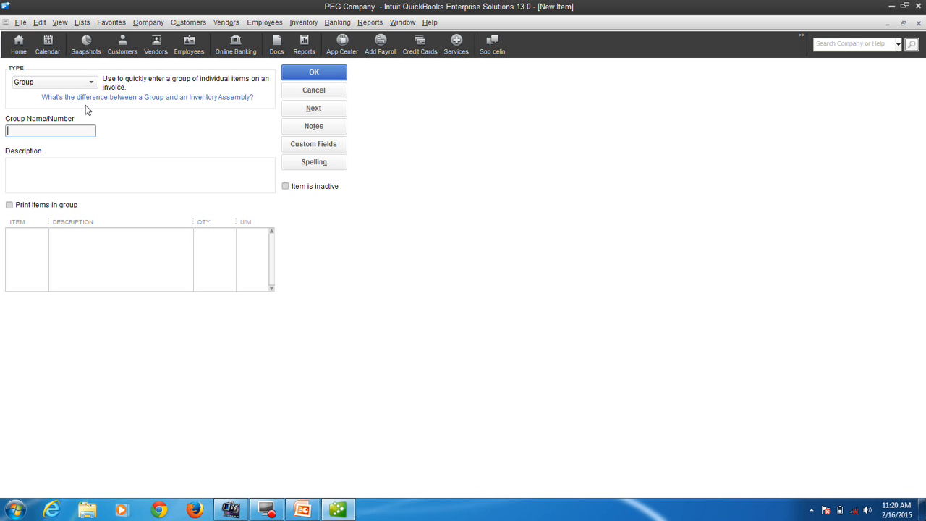
- Read the help article comparing group items with inventory assembly items, down to its comparison table
left_click(198, 96)
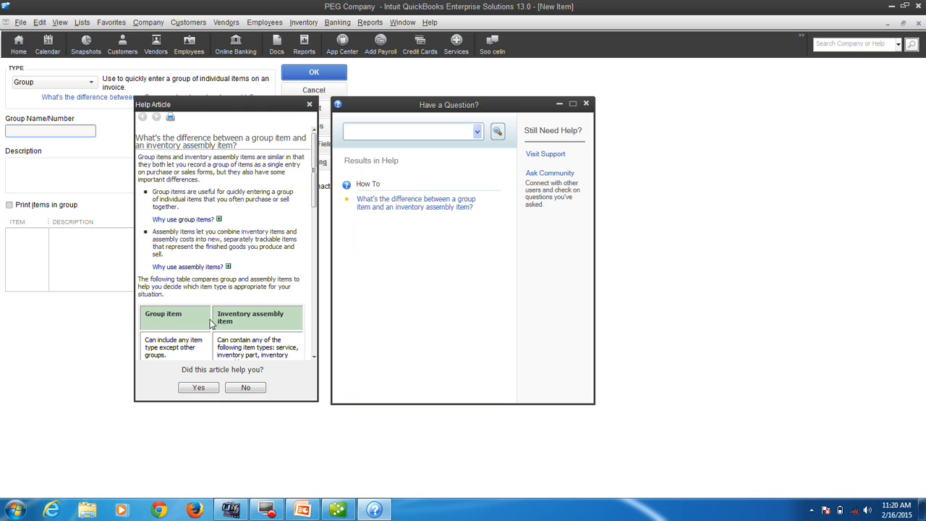
scroll(315, 148, "down", 3)
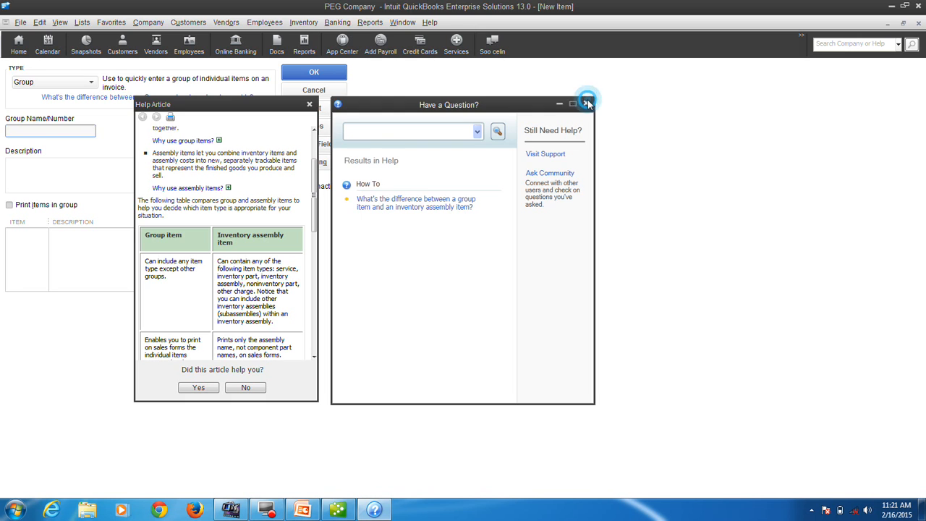
left_click(586, 103)
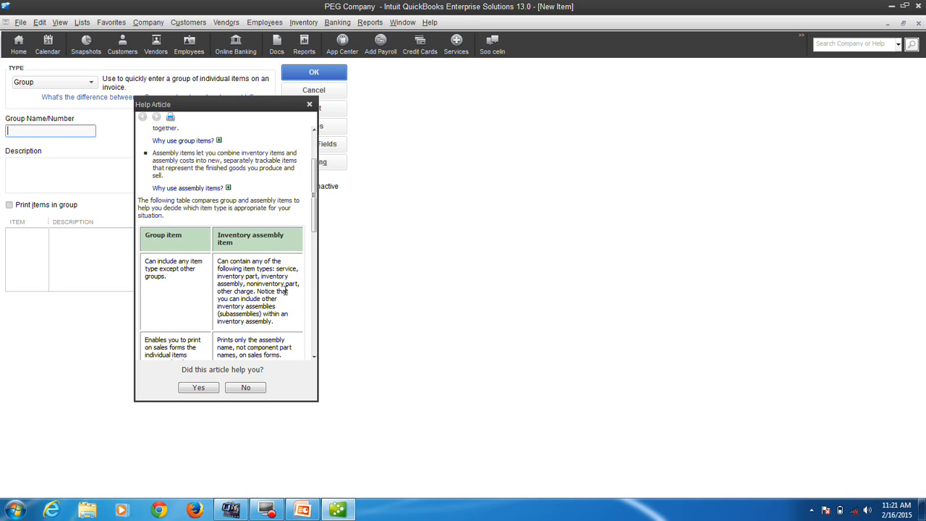
left_click_drag(314, 212, 315, 237)
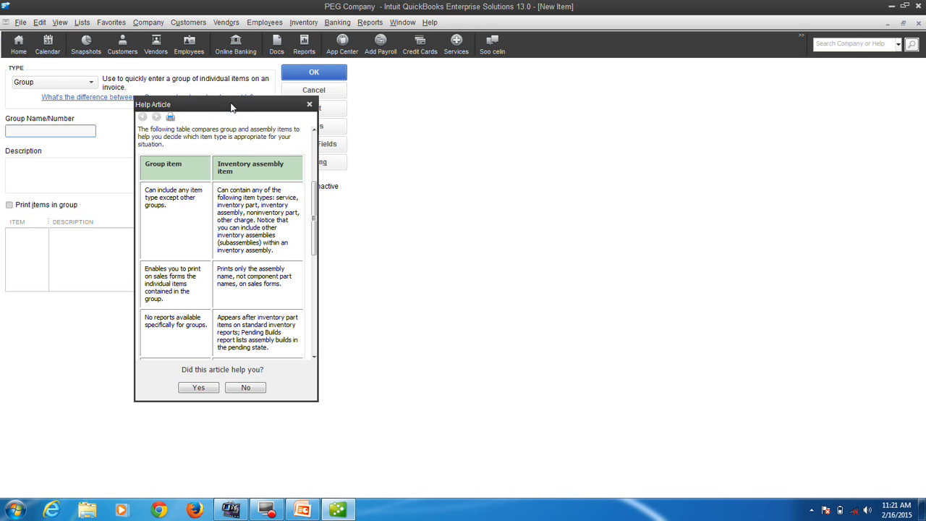
- Move the help article clear of the item form, then cancel the new group item and close the item list
left_click_drag(231, 105, 756, 118)
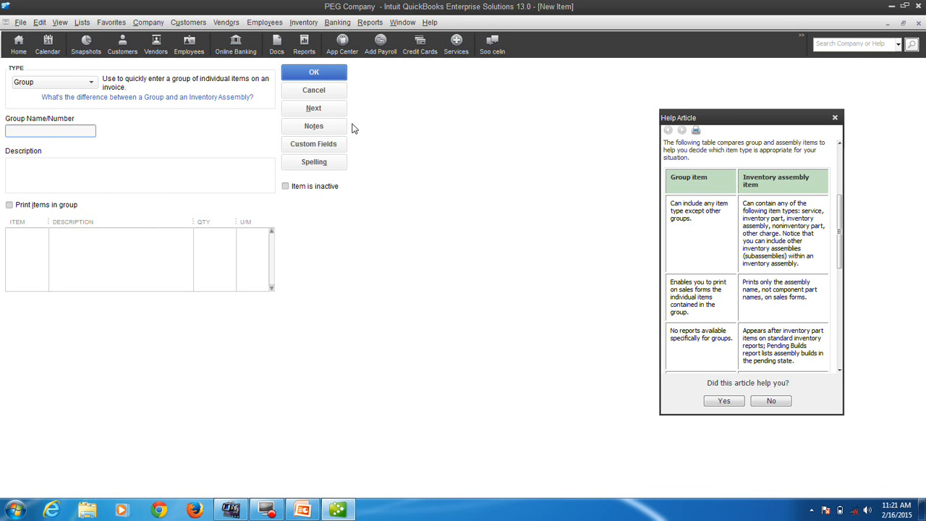
left_click(316, 91)
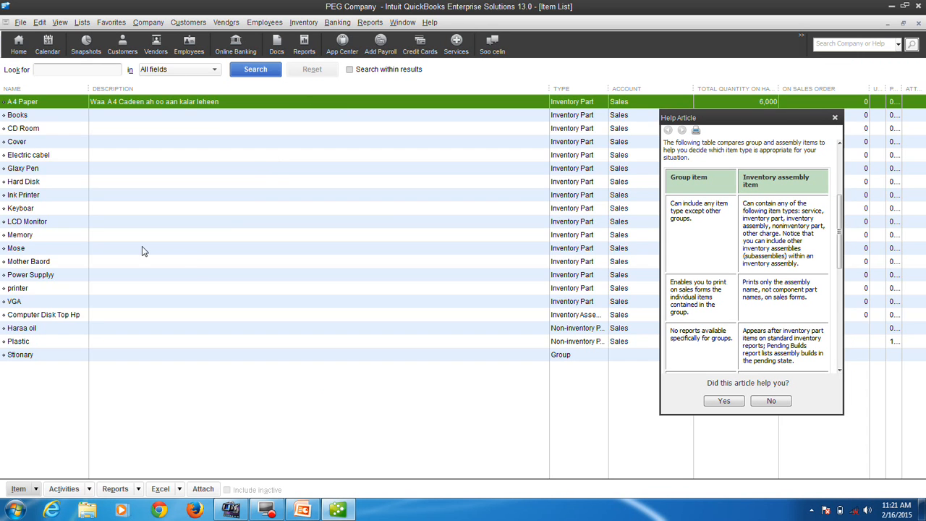
left_click(918, 22)
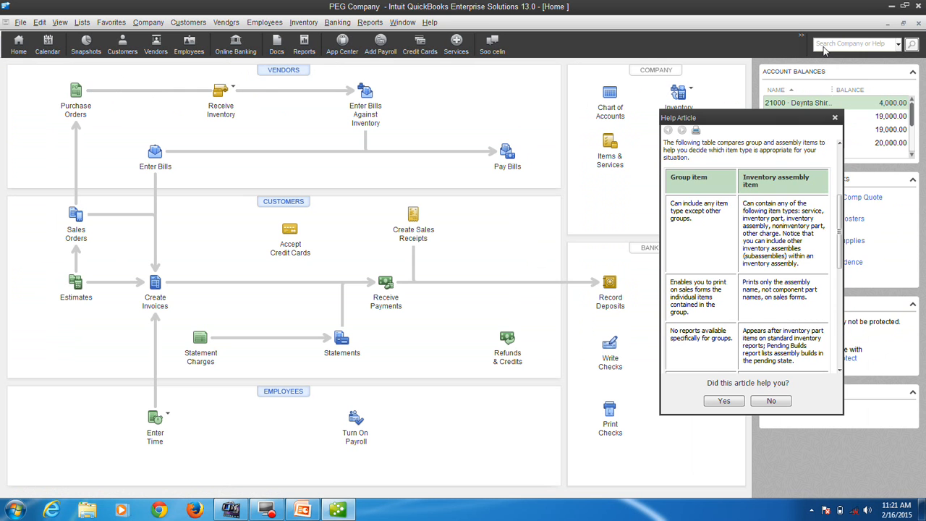
left_click(155, 283)
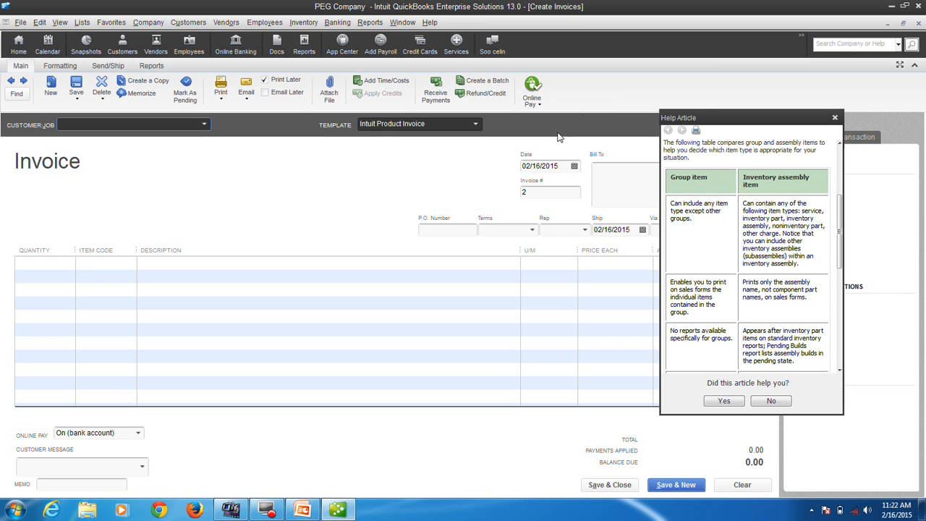
left_click(902, 22)
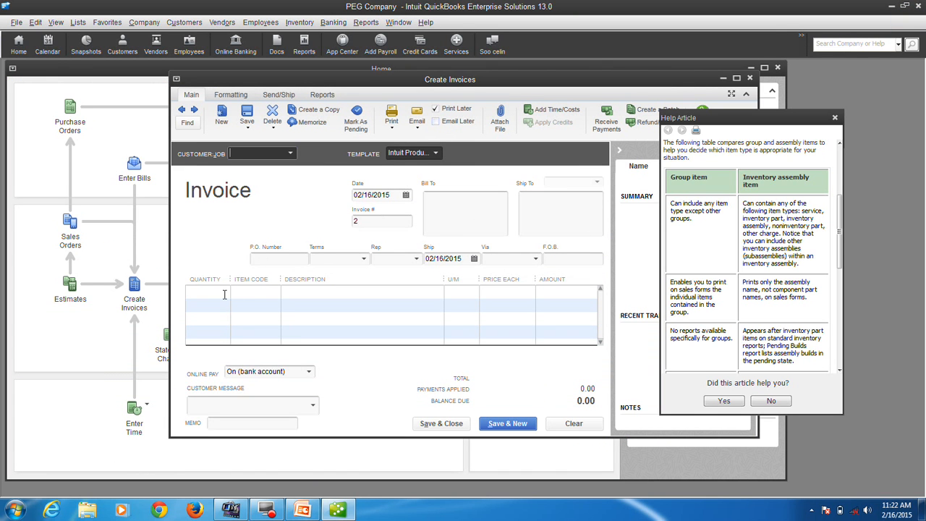
left_click(749, 77)
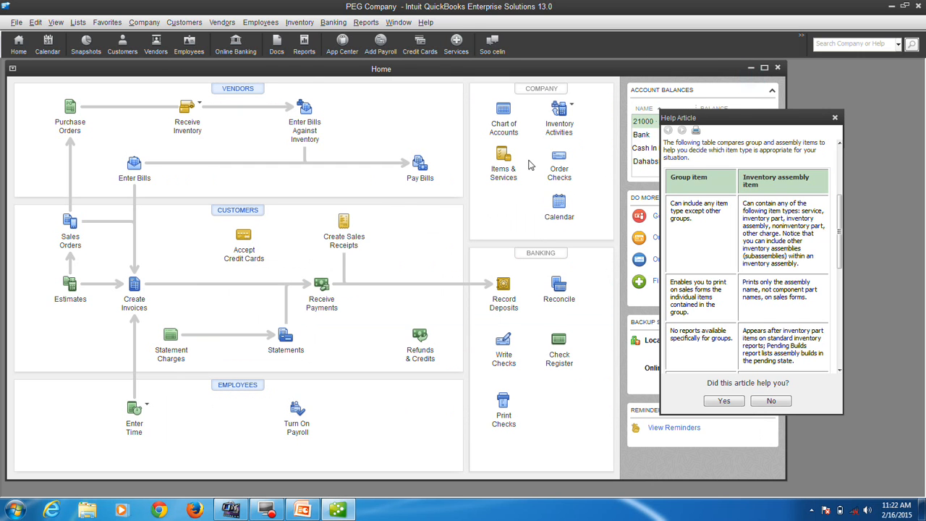
- Open a new sales receipt and add the Stionary group on its first line
left_click(348, 239)
left_click(75, 307)
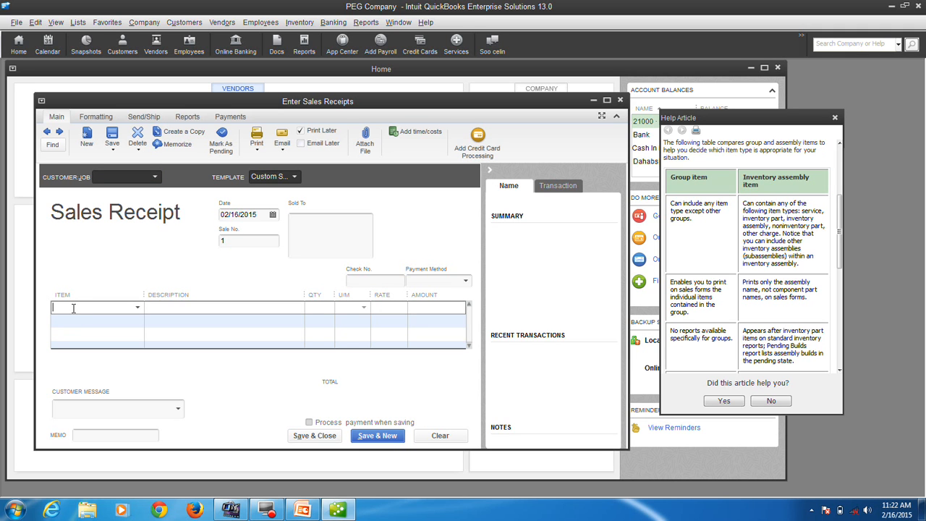
type("Stionary")
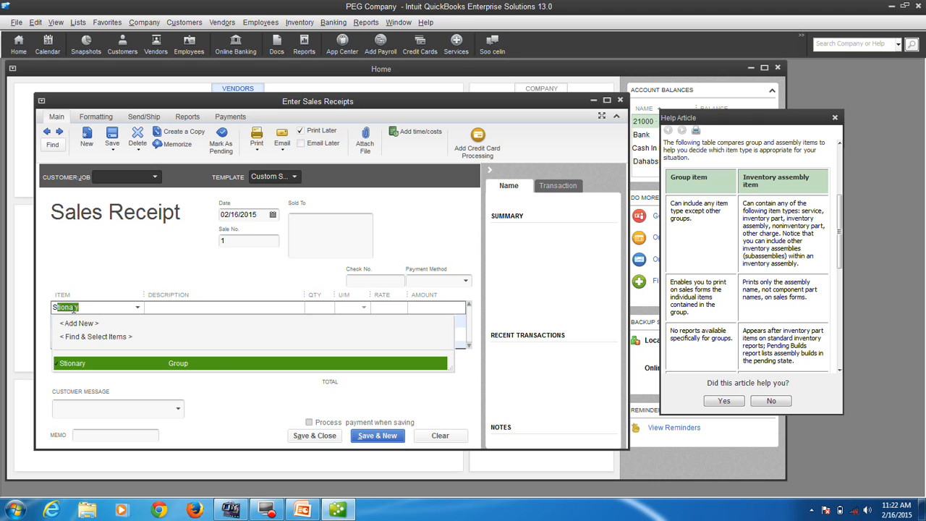
left_click(74, 366)
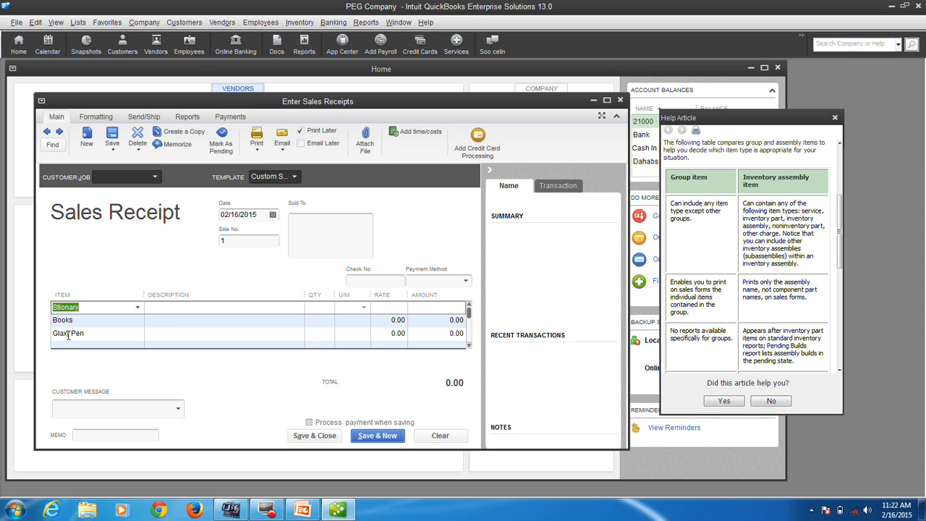
- Replace the Stionary group on the first receipt line with Computer Disk Top Hp, accepting deletion of the group and its members
left_click(91, 306)
left_click_drag(91, 307, 30, 324)
type("C")
key("Down")
key("Down")
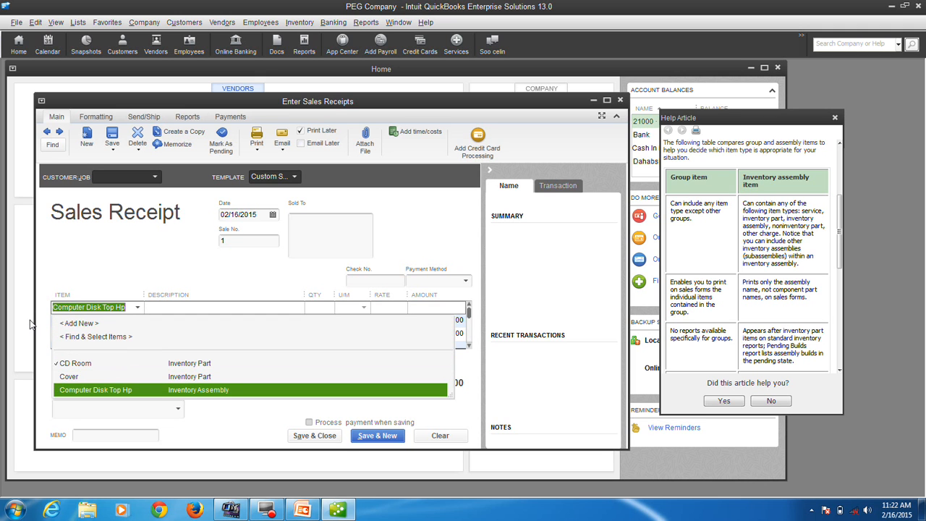
key("Tab")
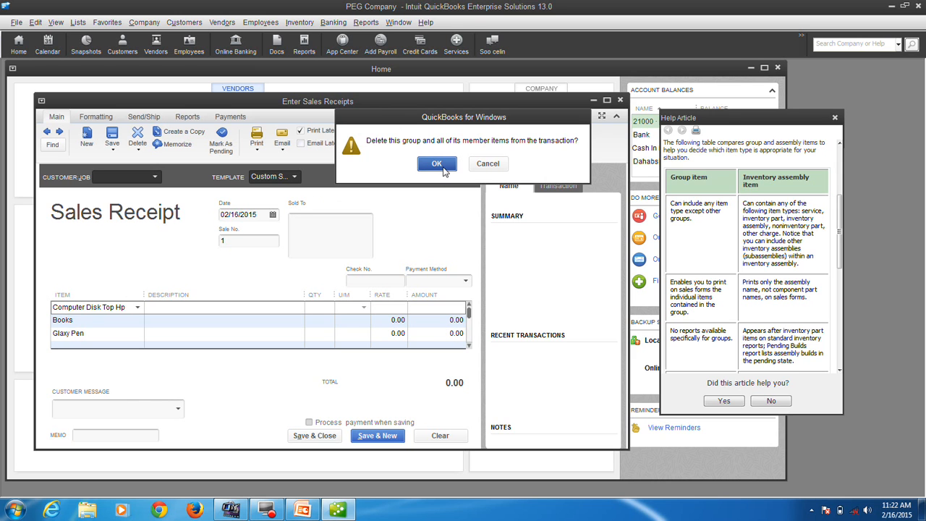
left_click(438, 165)
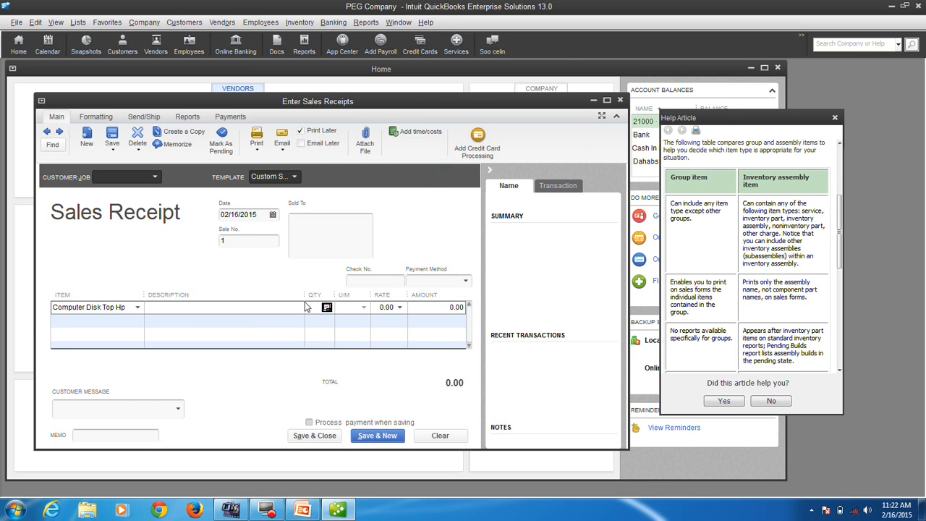
- Close the sales receipt for Computer Disk Top Hp without recording the transaction
left_click(123, 326)
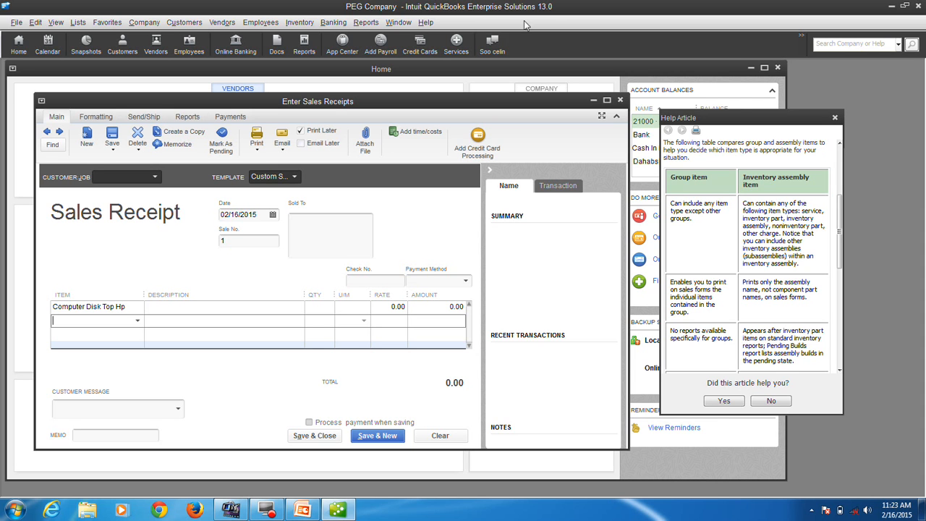
left_click(622, 102)
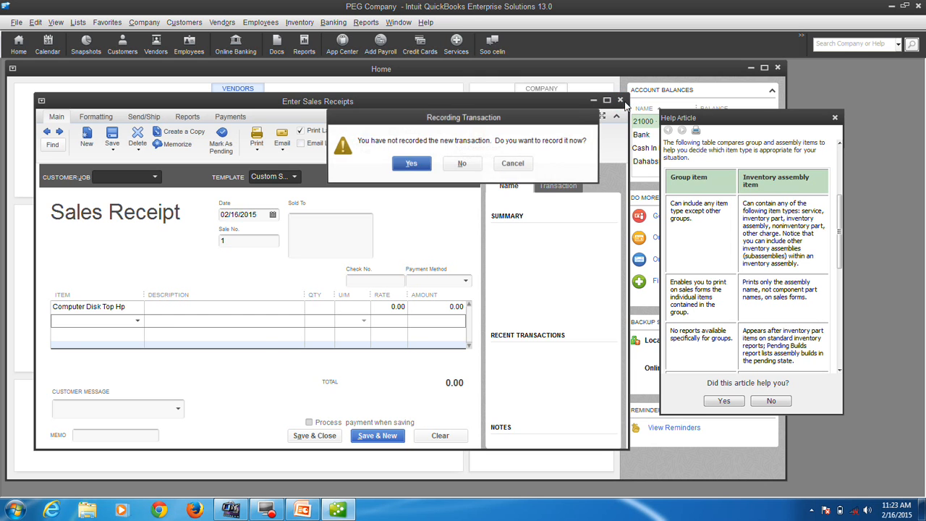
left_click(469, 164)
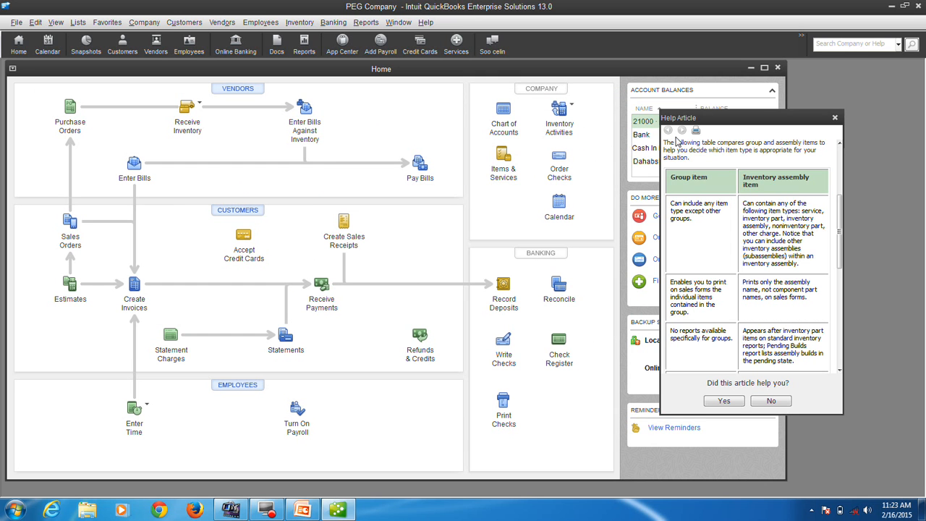
- Close the help article and maximize the Home window
left_click(835, 119)
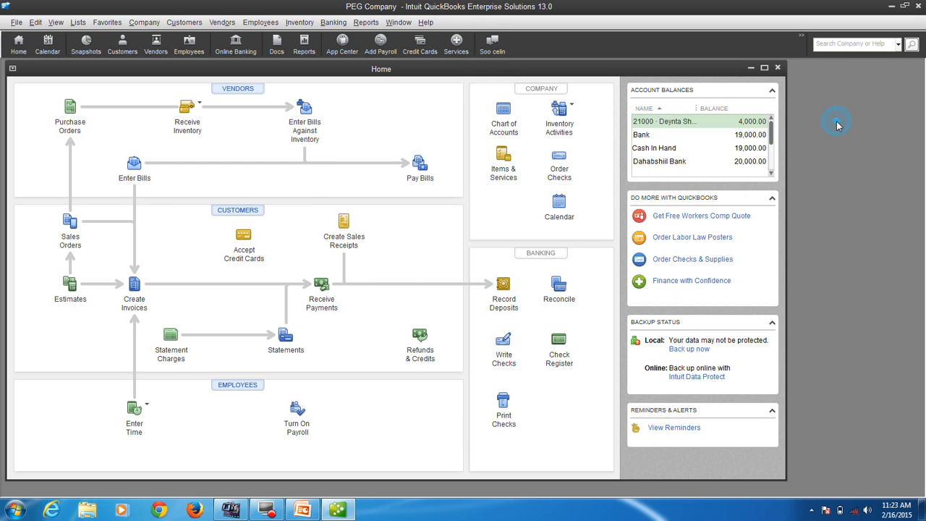
left_click(764, 68)
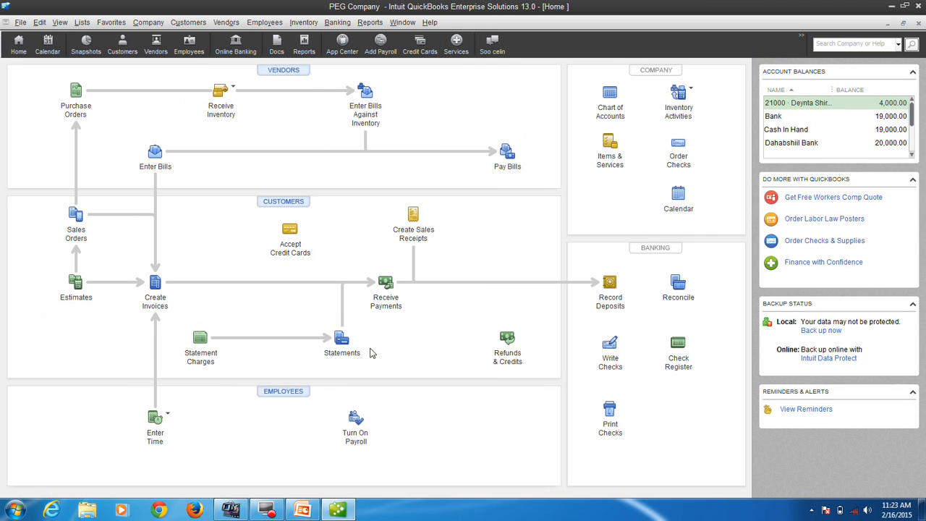